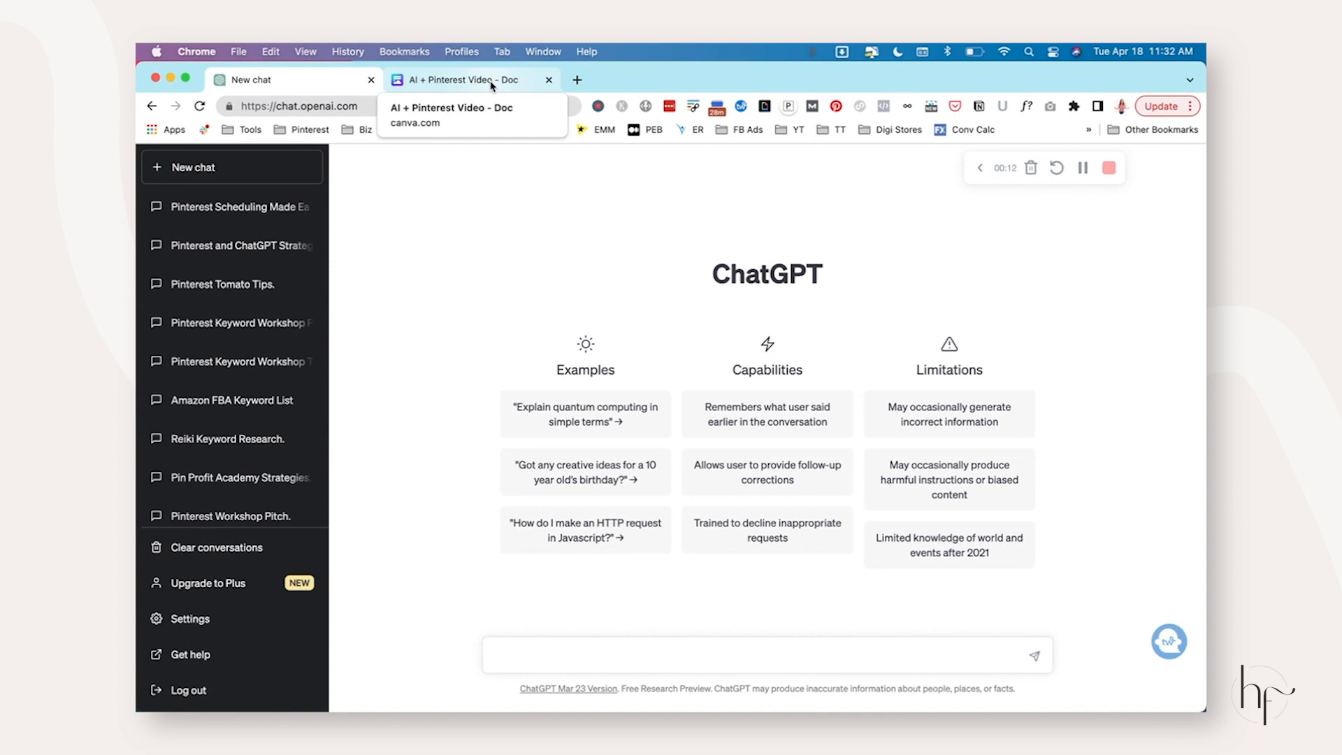
# - Copy the prompt for 5 Pinterest pin titles from the Canva doc and submit it to ChatGPT without the stray "organic" before the keyword
pyautogui.click(492, 85)
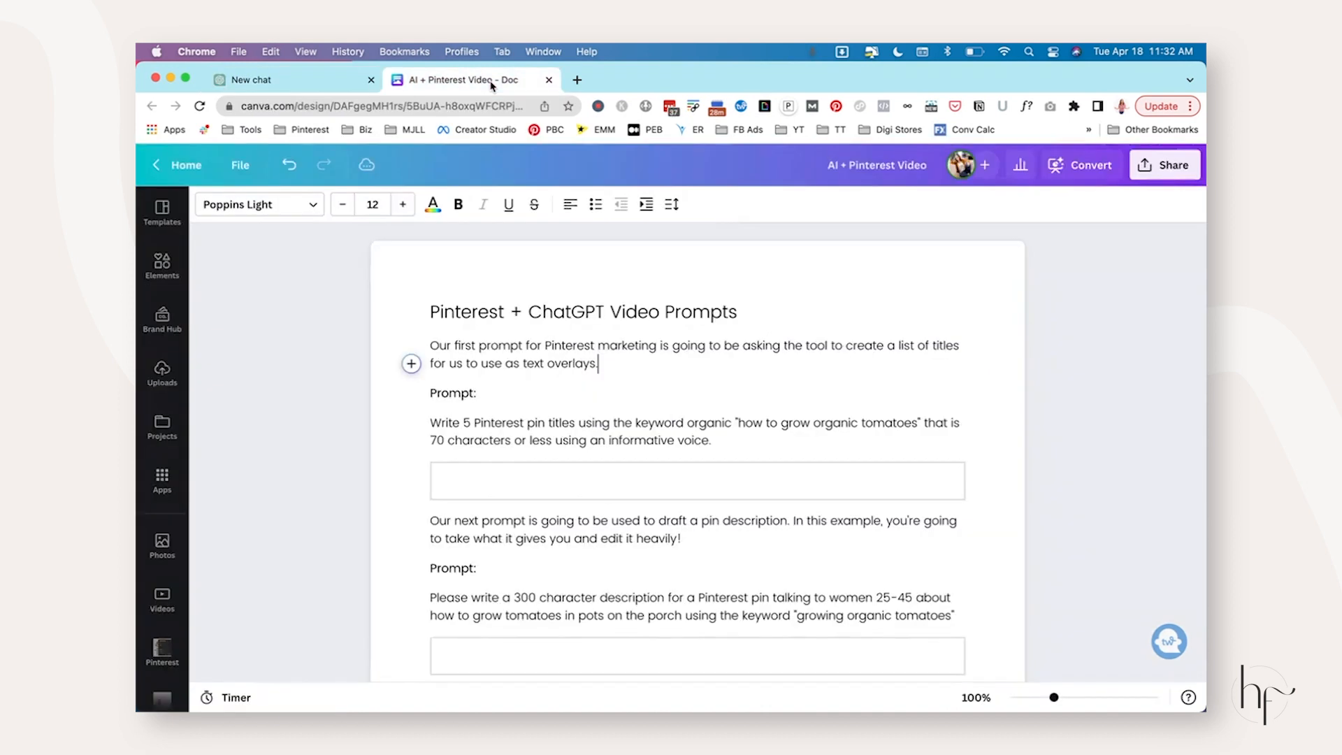
pyautogui.moveTo(431, 422); pyautogui.dragTo(711, 441)
pyautogui.press('super+c')
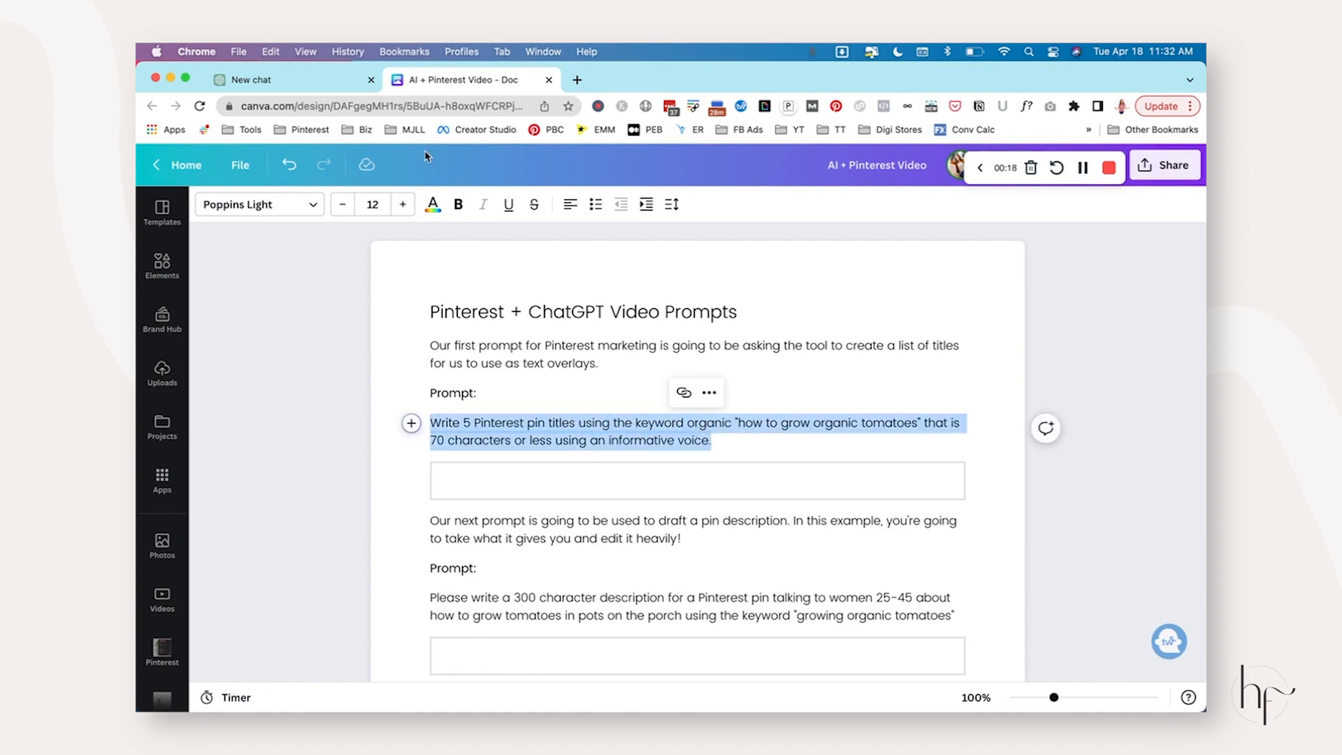
pyautogui.click(307, 88)
pyautogui.click(681, 661)
pyautogui.press('super+v')
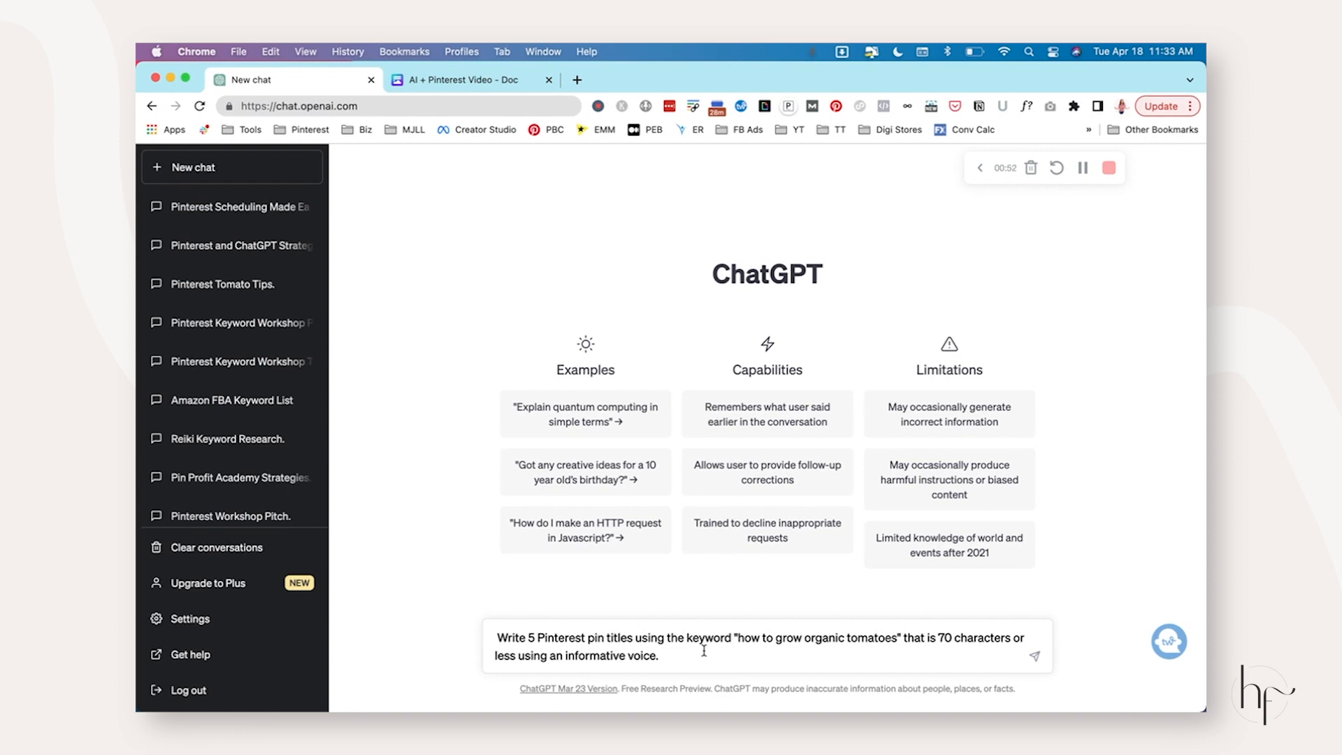
pyautogui.click(701, 653)
pyautogui.press('Return')
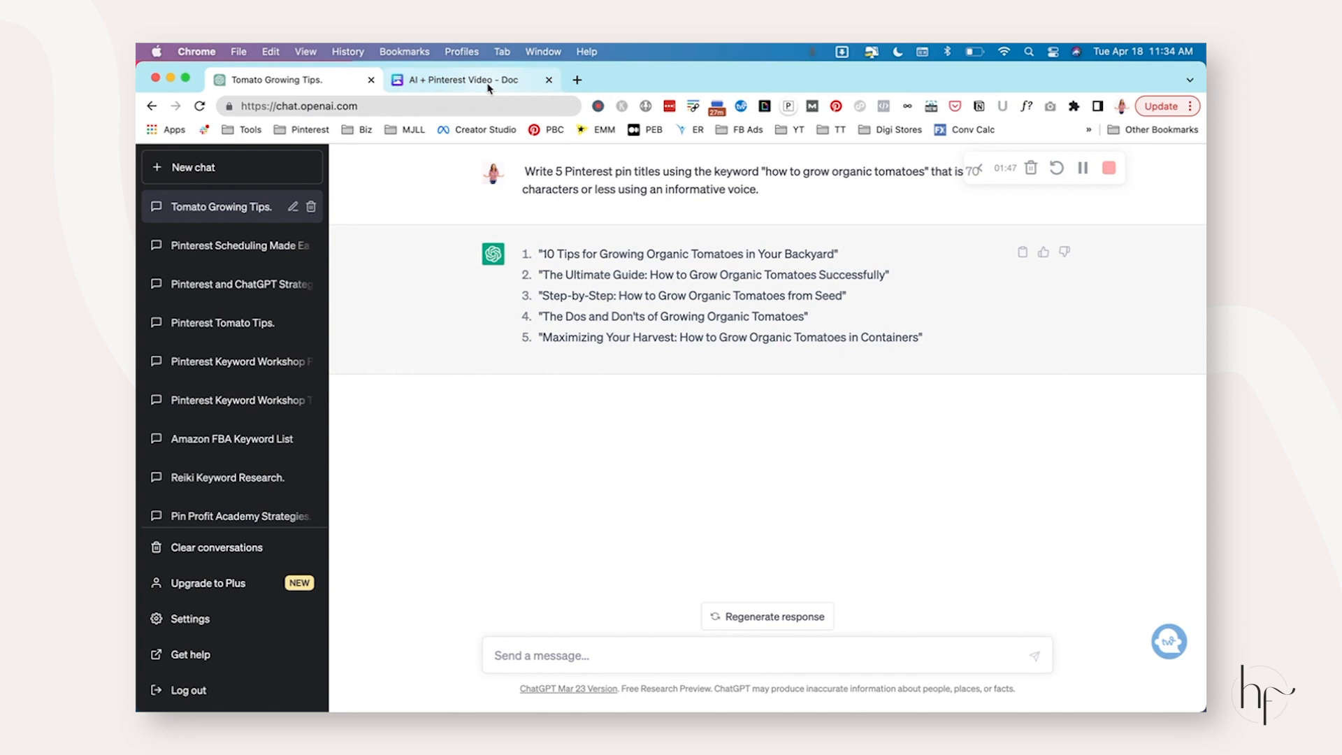
# - Copy the submitted pin-title prompt from the ChatGPT conversation
pyautogui.moveTo(539, 255); pyautogui.dragTo(951, 356)
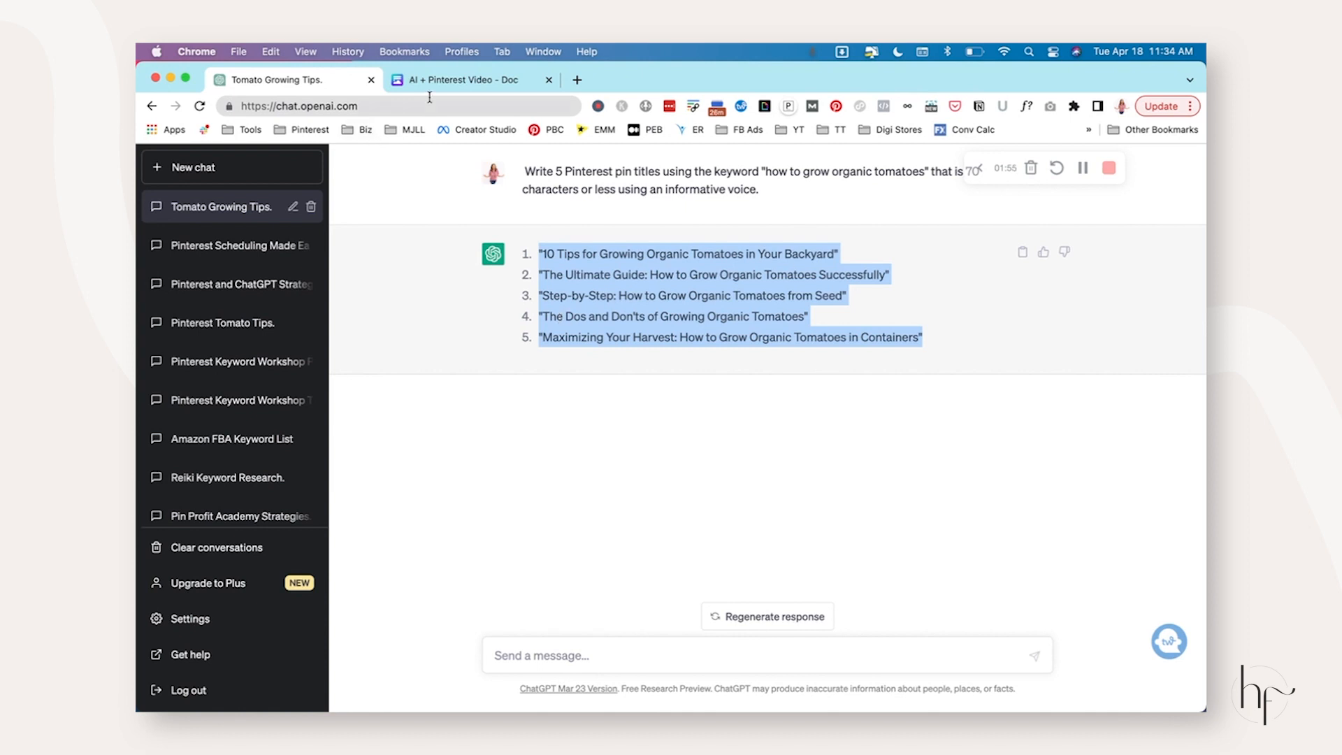
pyautogui.moveTo(525, 171); pyautogui.dragTo(767, 201)
pyautogui.press('super+c')
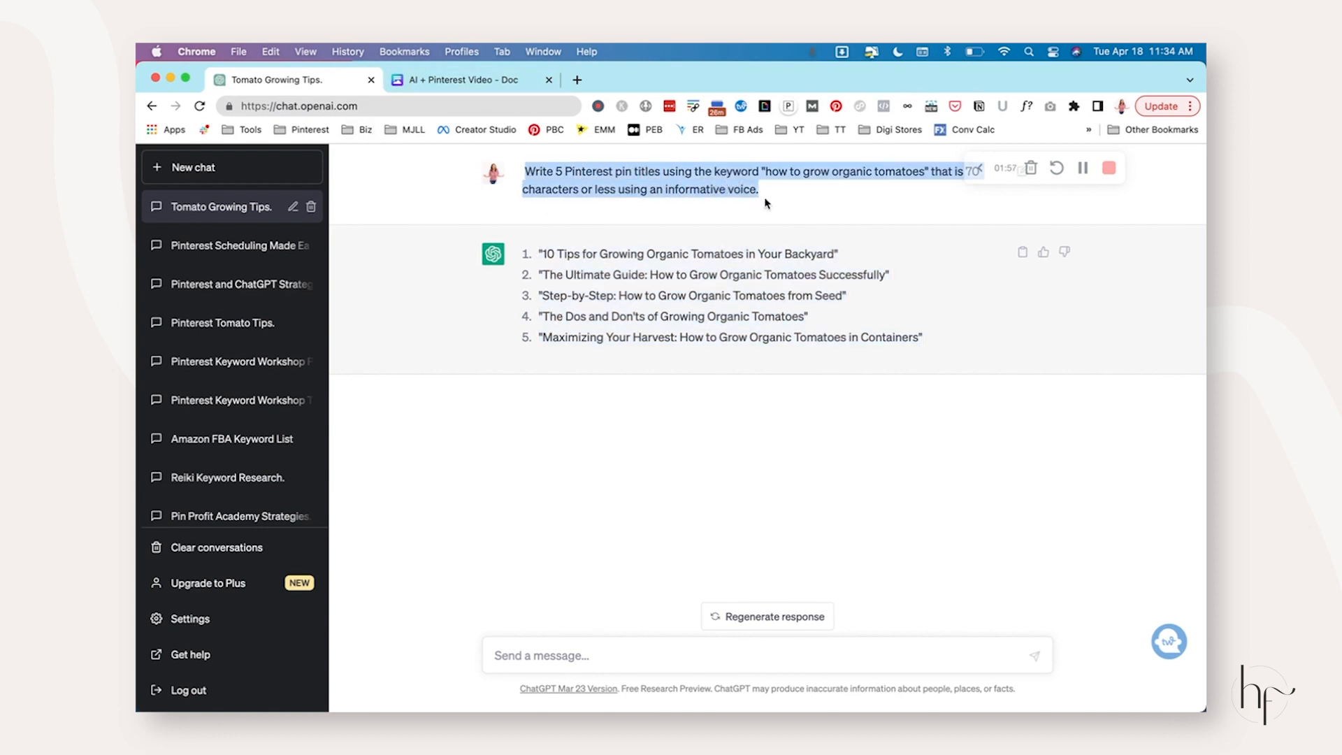
# - In the Canva doc, delete the extra word "organic" before "how to grow organic tomatoes" in the first prompt
pyautogui.click(461, 87)
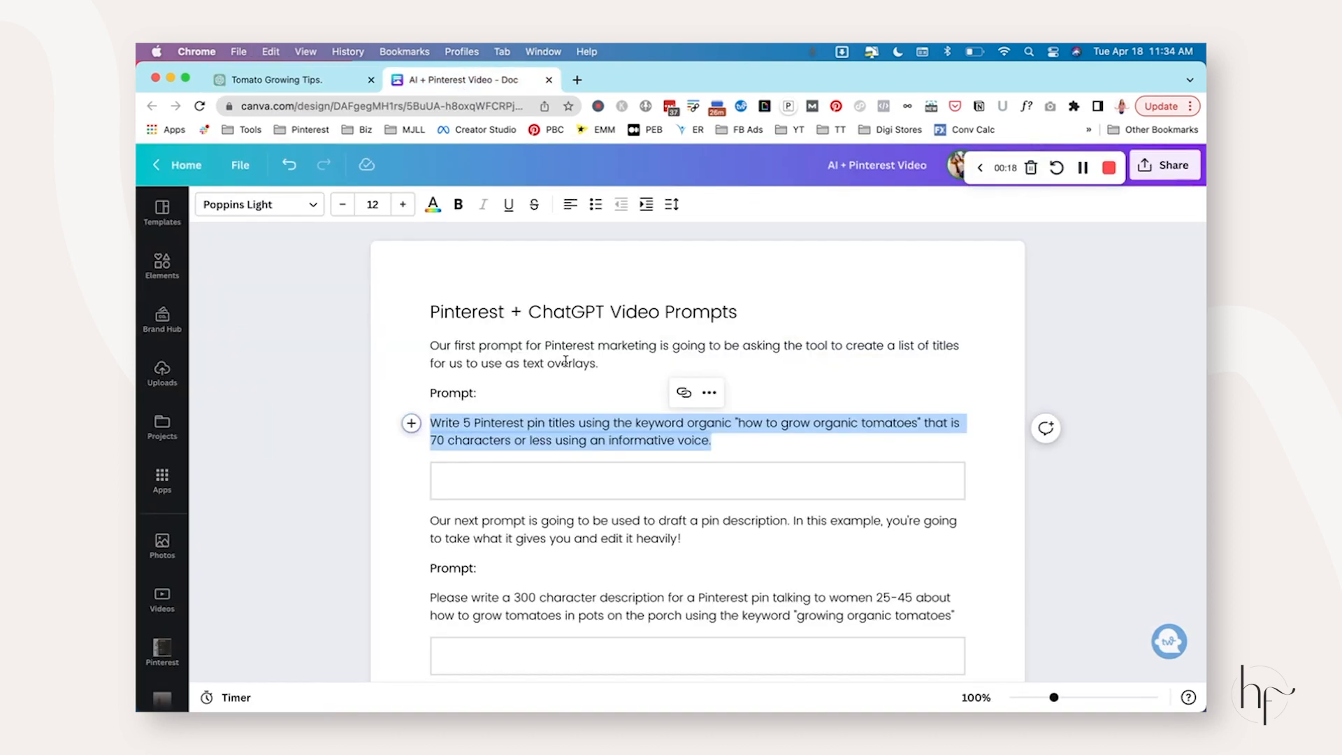
pyautogui.click(727, 419)
pyautogui.press('BackSpace')
pyautogui.press('BackSpace')
pyautogui.press('BackSpace')
pyautogui.press('BackSpace')
pyautogui.press('BackSpace')
pyautogui.press('BackSpace')
pyautogui.press('BackSpace')
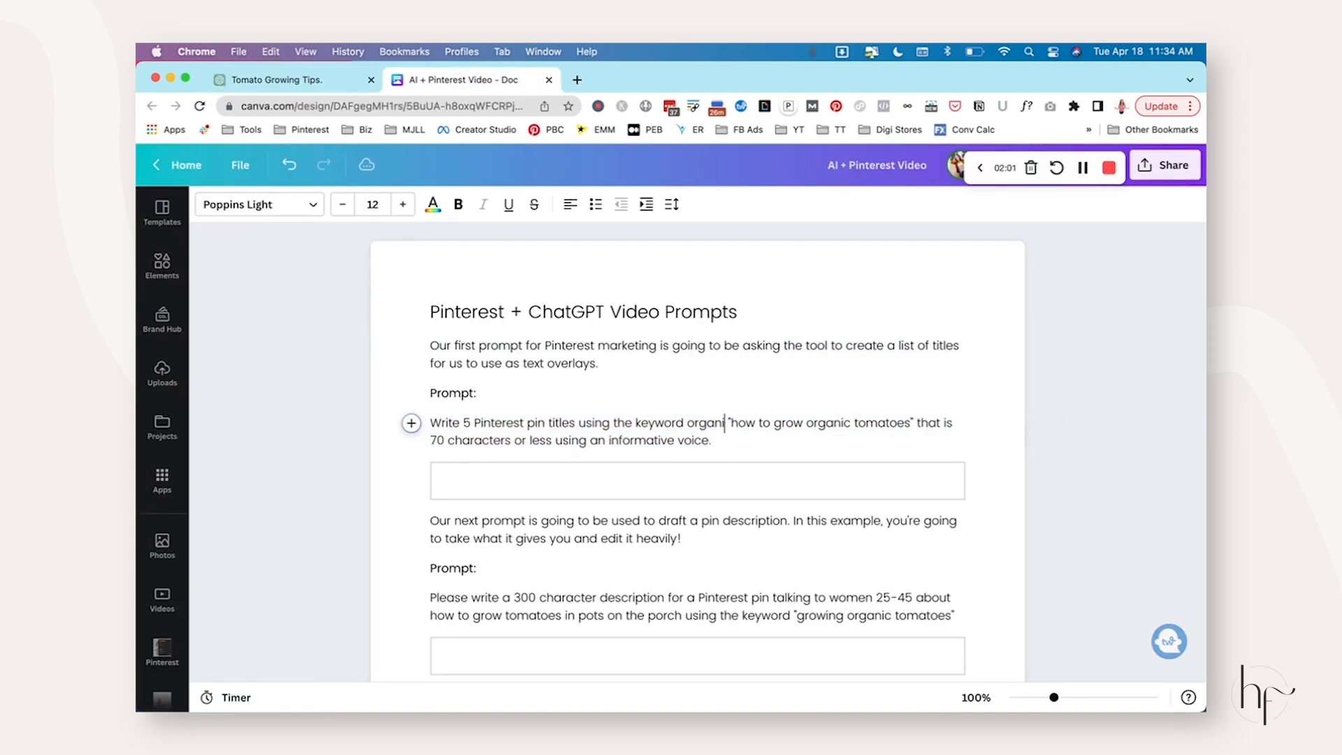
pyautogui.press('BackSpace')
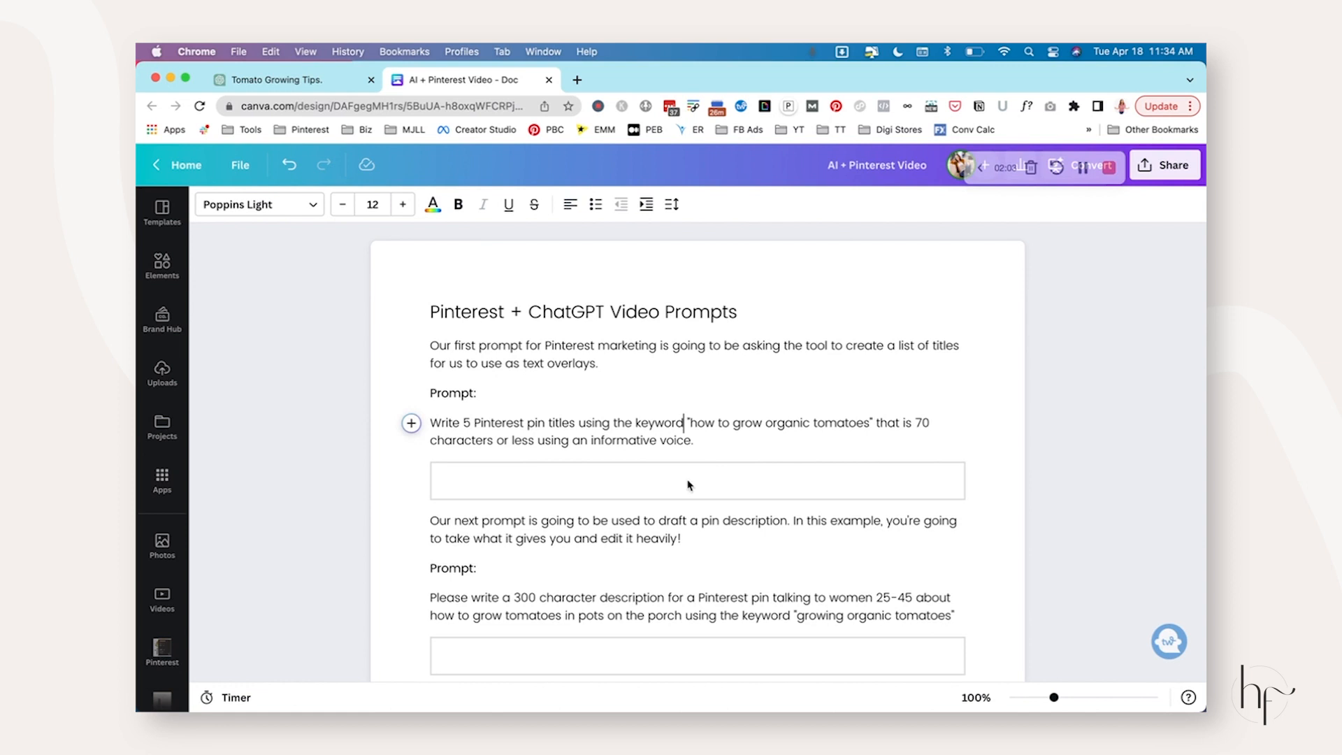
# - Generate five pin titles with Magic Write in the empty box below the first prompt, using the copied prompt
pyautogui.click(681, 480)
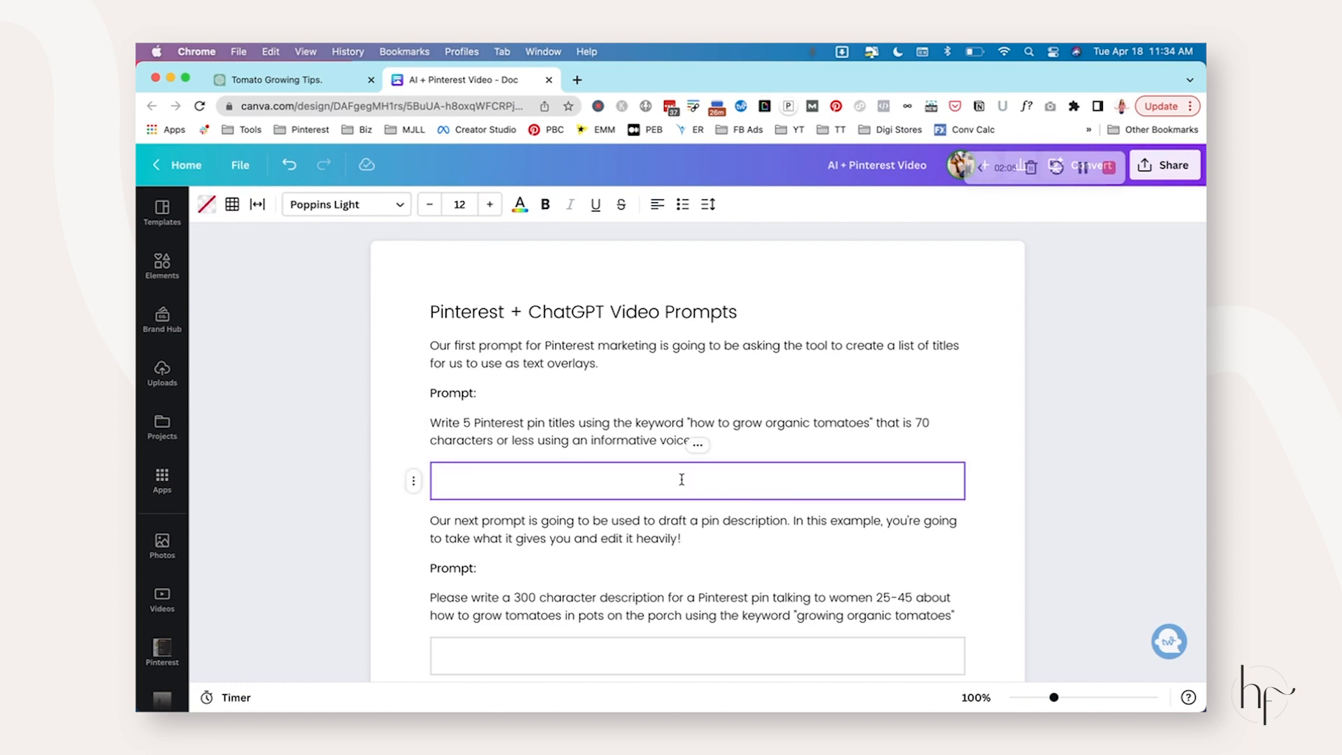
pyautogui.write('/')
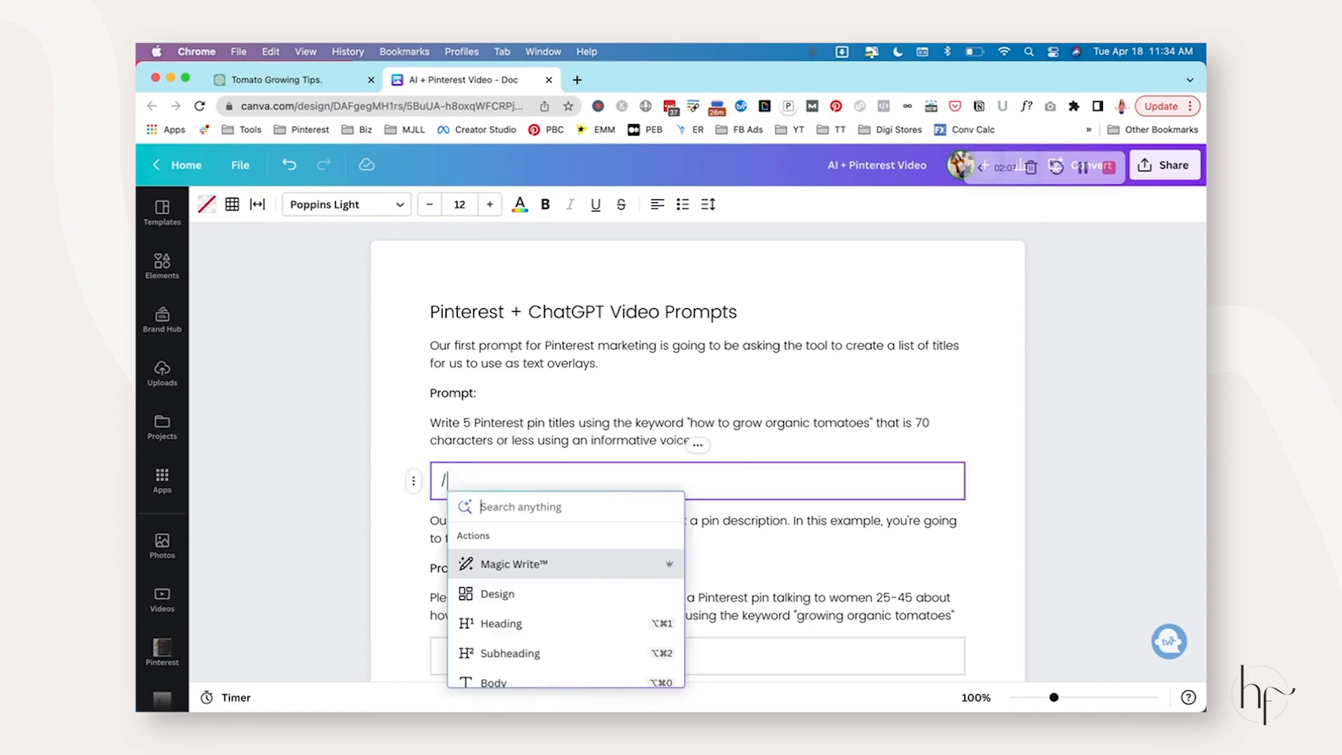
pyautogui.press('Return')
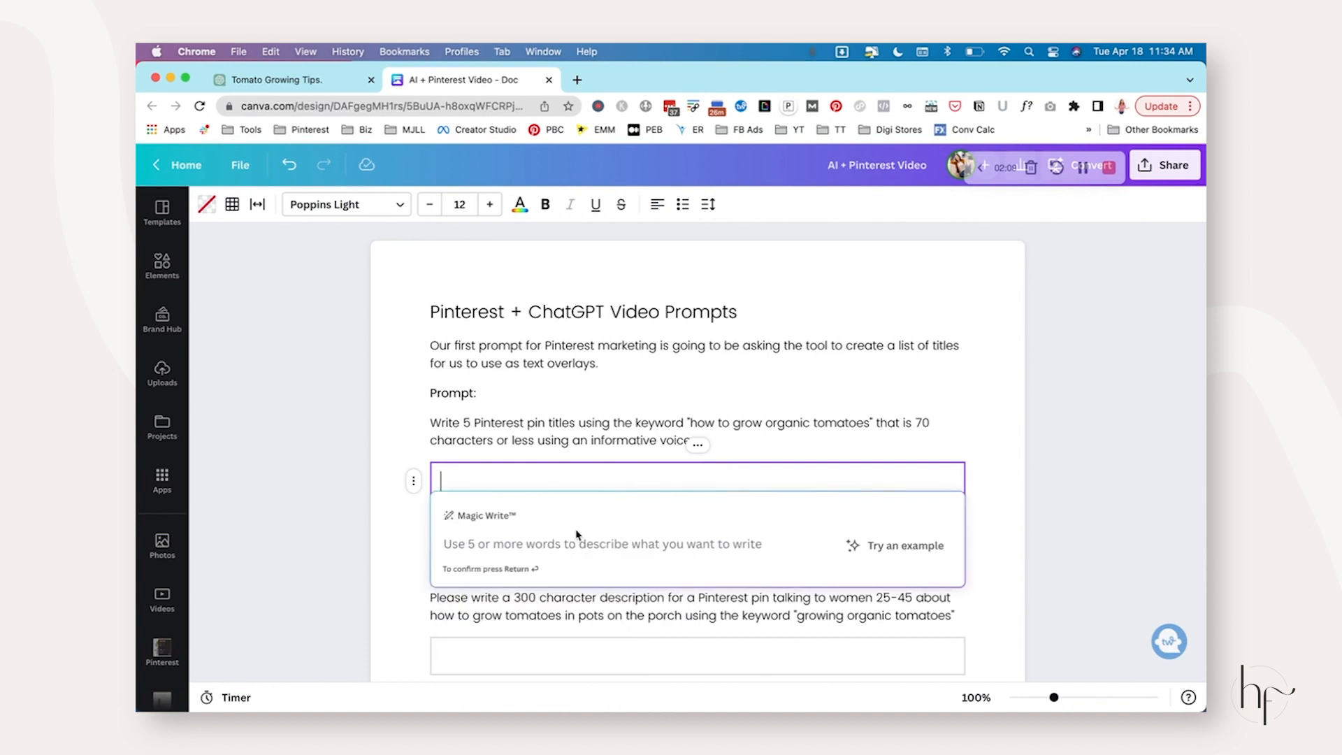
pyautogui.press('super+v')
pyautogui.press('Return')
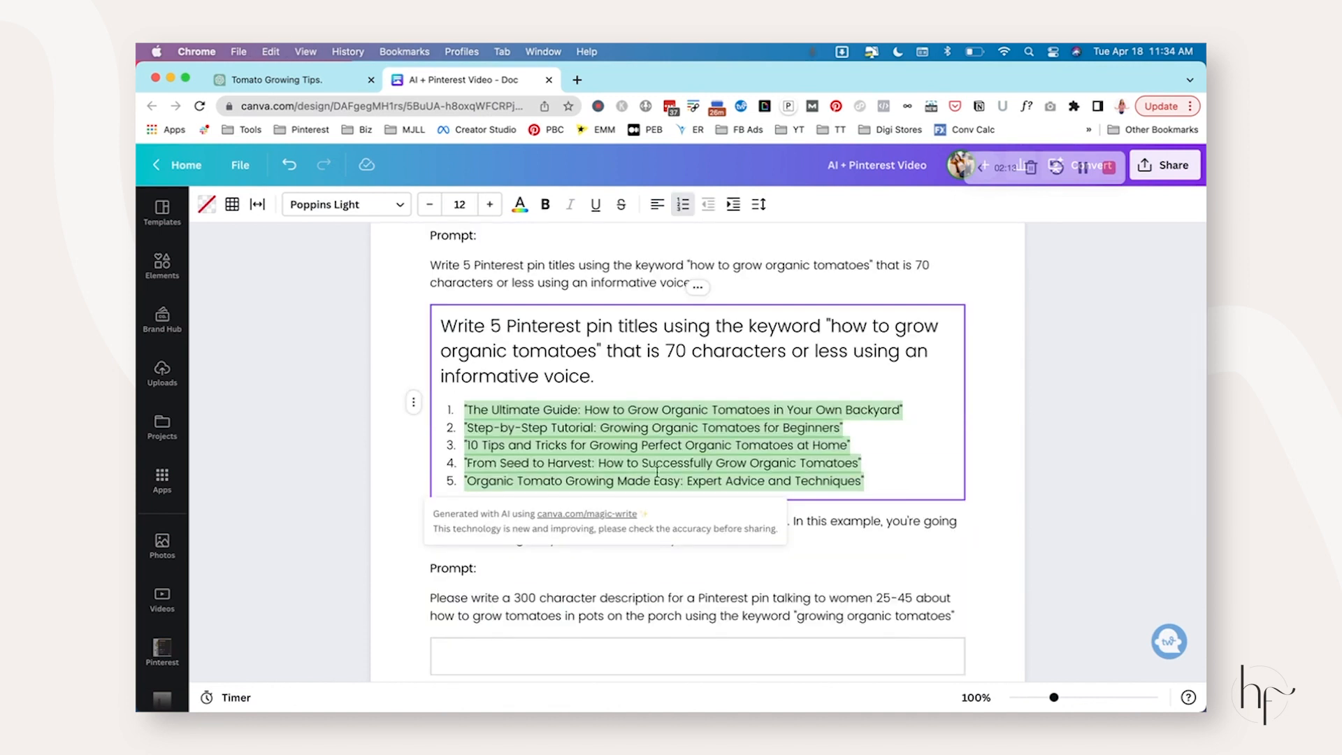
pyautogui.click(702, 368)
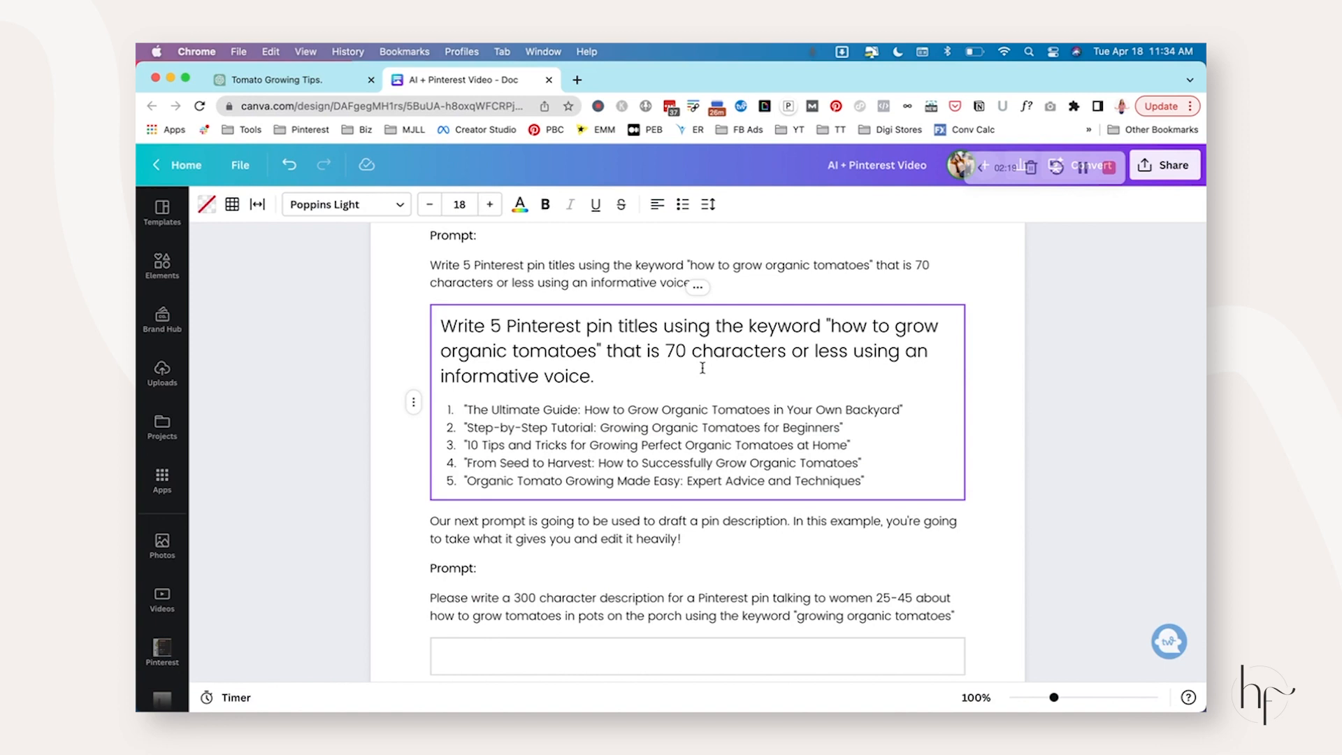
# - Move the Canva doc into its own window and arrange it beside ChatGPT to compare the two title lists
pyautogui.moveTo(503, 79); pyautogui.dragTo(508, 128)
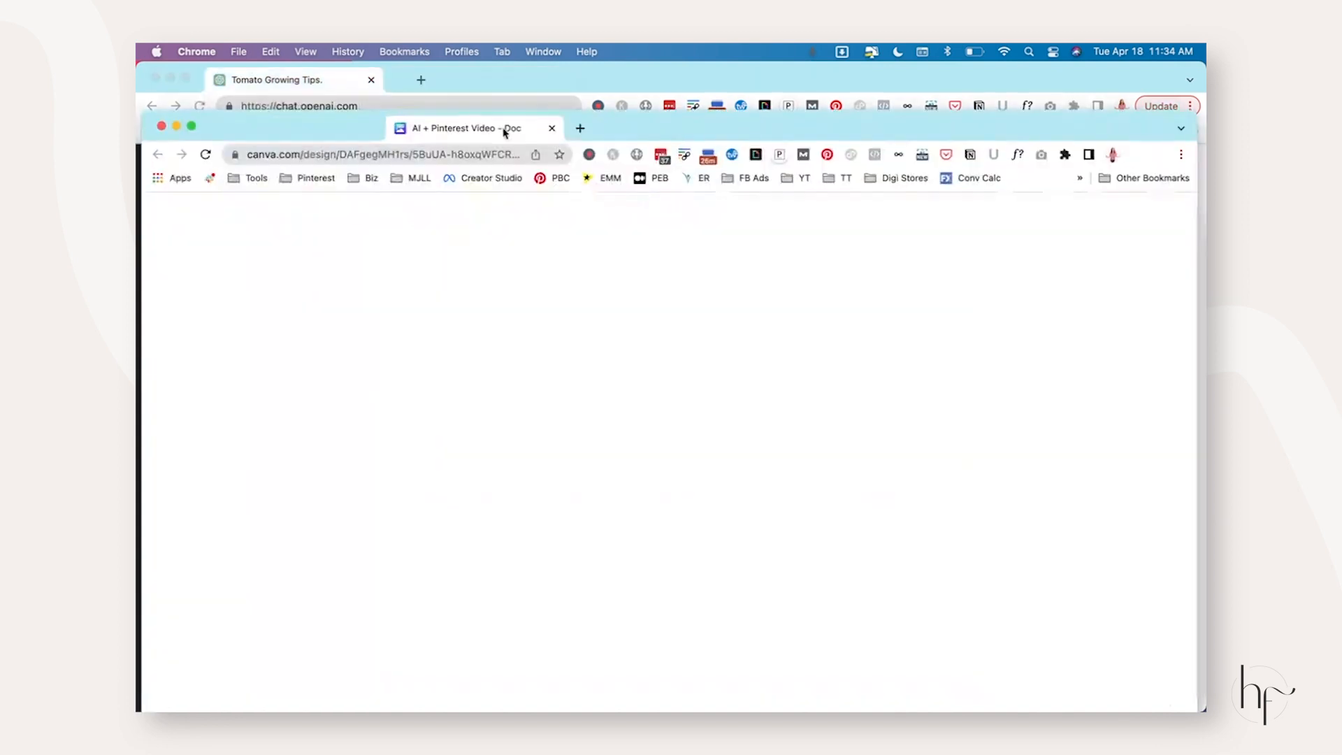
pyautogui.moveTo(147, 197); pyautogui.dragTo(505, 196)
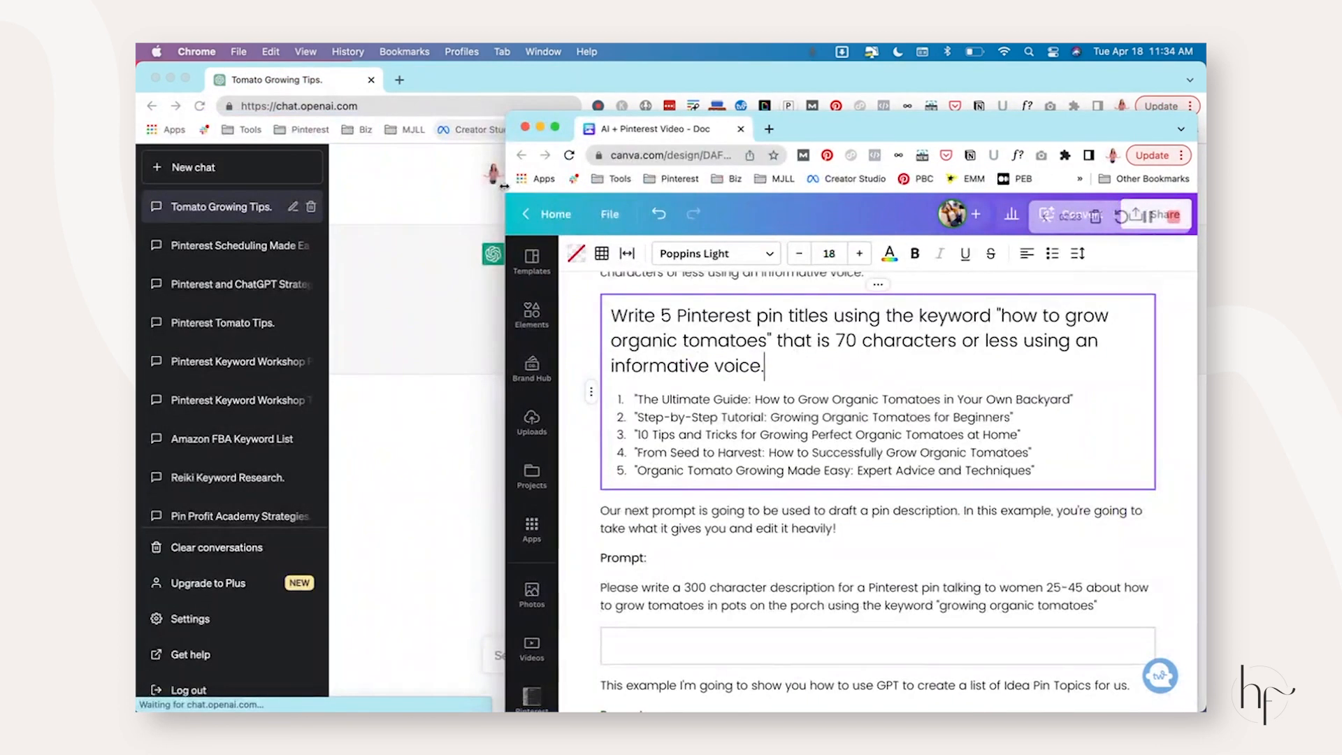
pyautogui.click(405, 86)
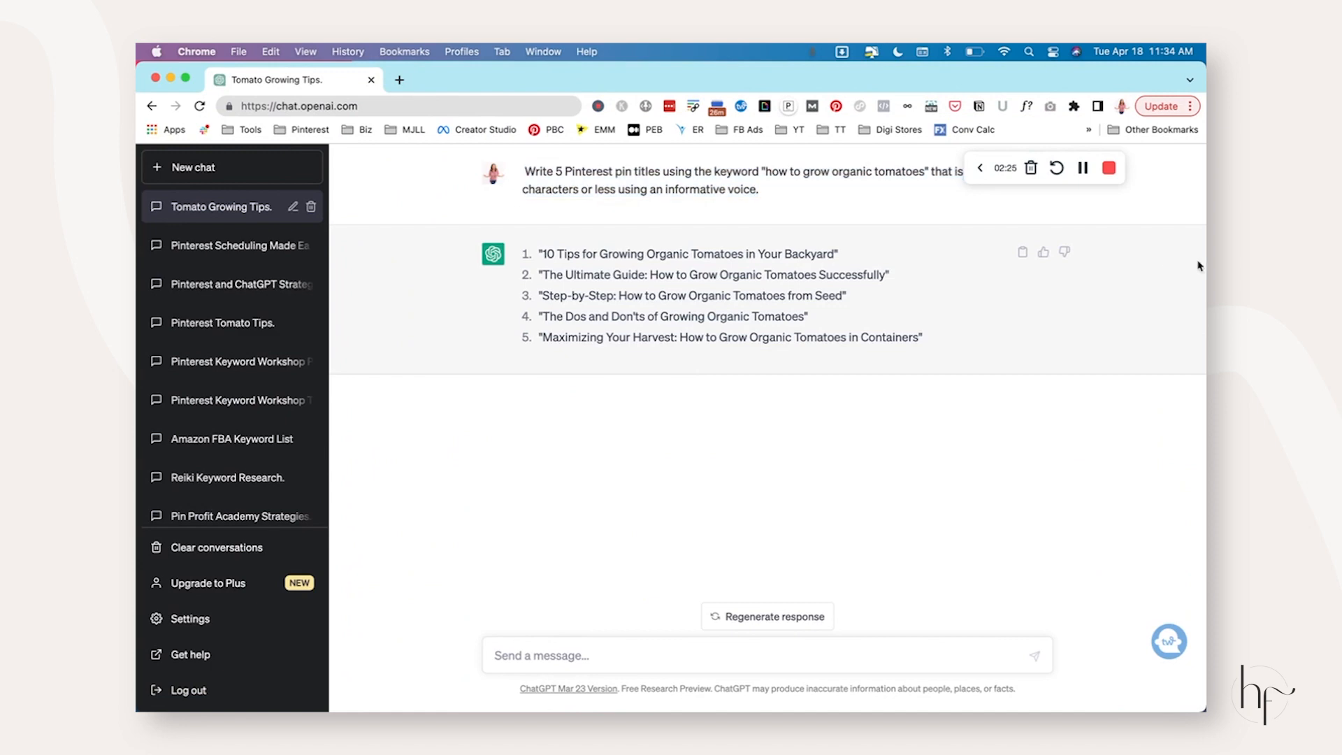
pyautogui.moveTo(1200, 266); pyautogui.dragTo(812, 265)
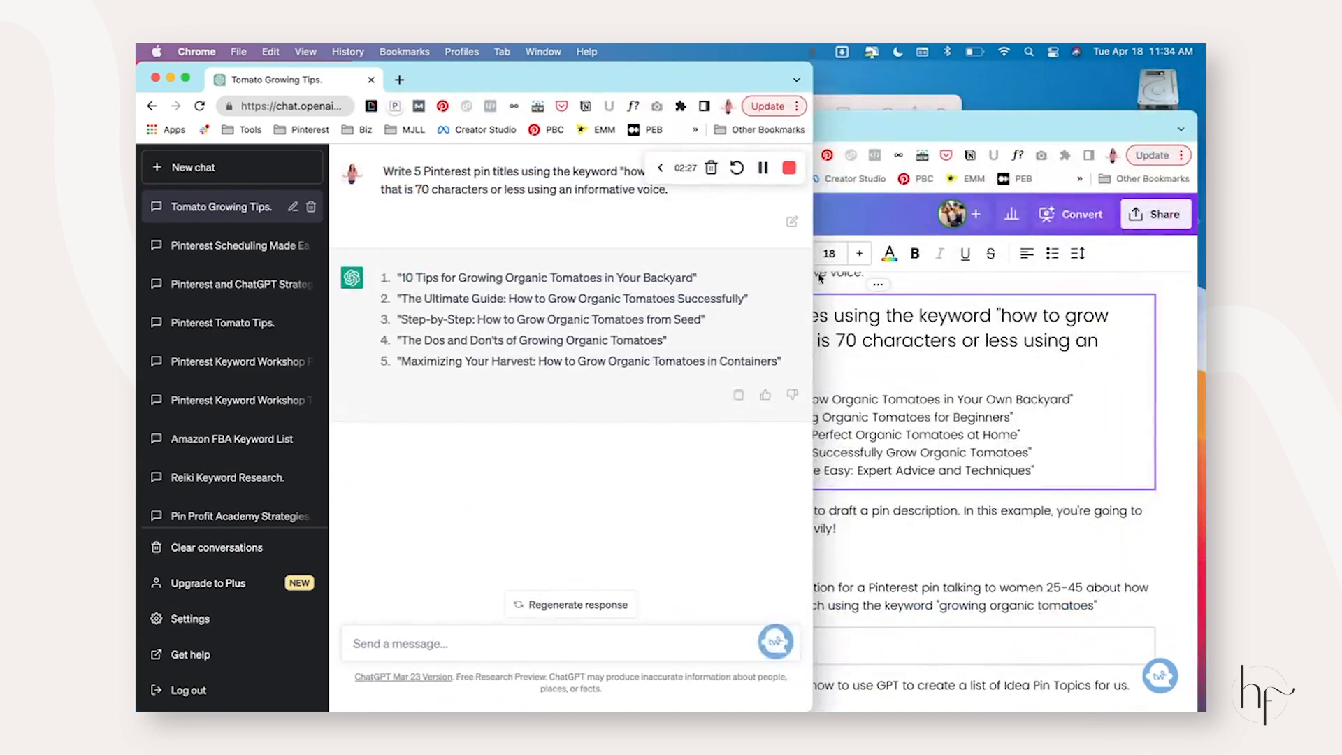
pyautogui.moveTo(955, 133); pyautogui.dragTo(959, 86)
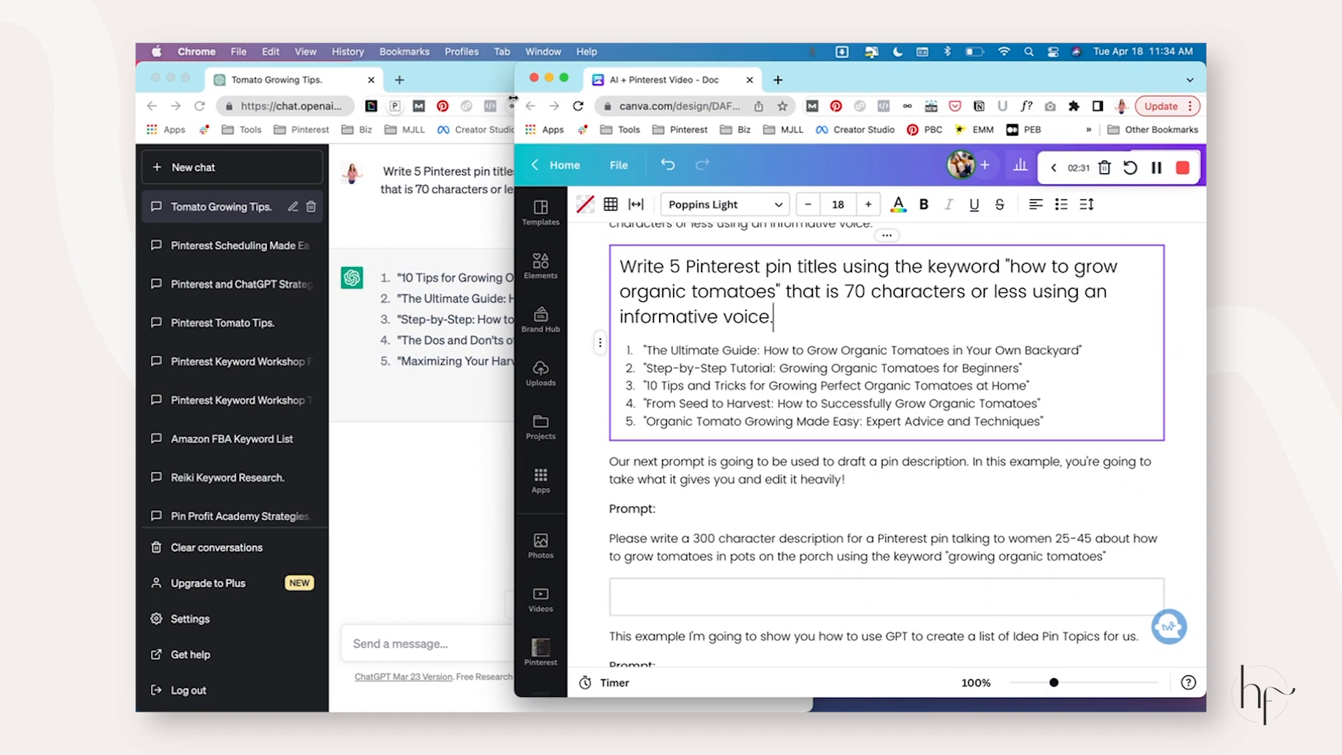
pyautogui.moveTo(516, 97); pyautogui.dragTo(743, 114)
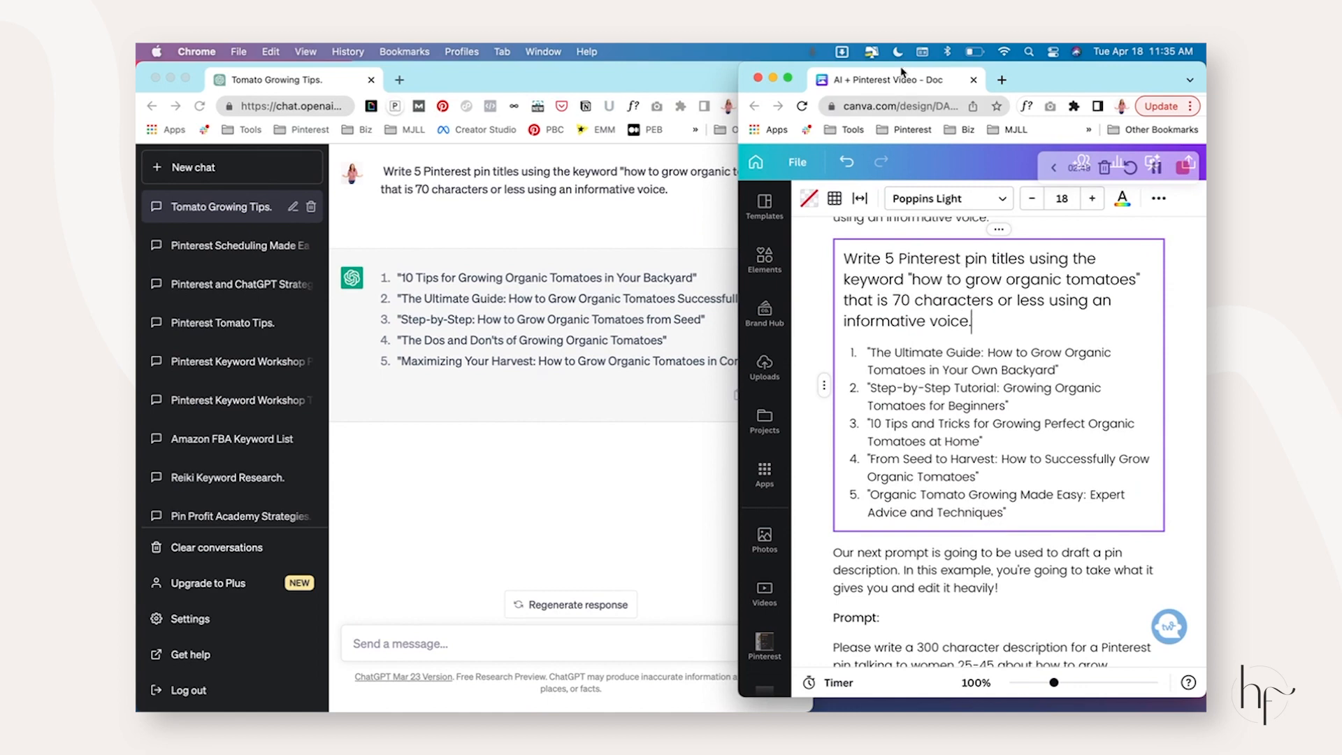
# - Merge the Canva doc back into the ChatGPT browser window and enlarge that window to fill the screen
pyautogui.moveTo(899, 77); pyautogui.dragTo(709, 82)
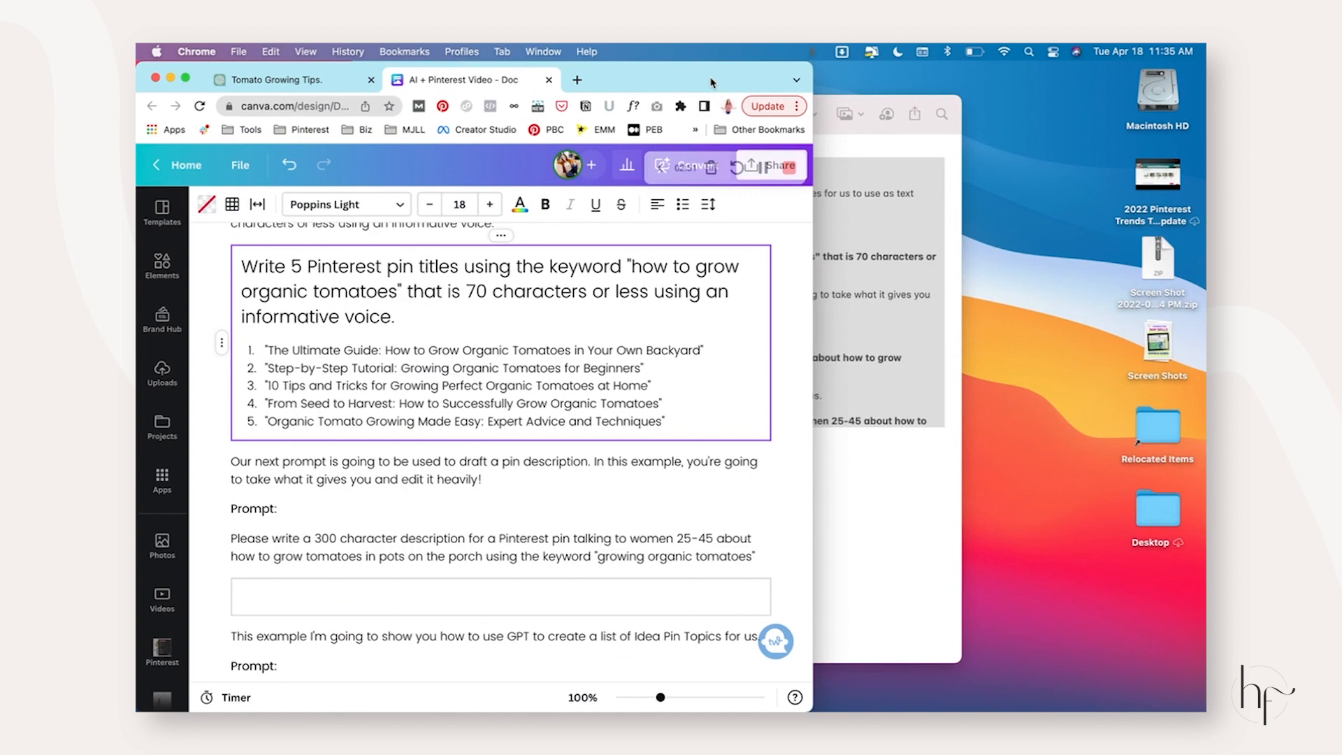
pyautogui.doubleClick(711, 82)
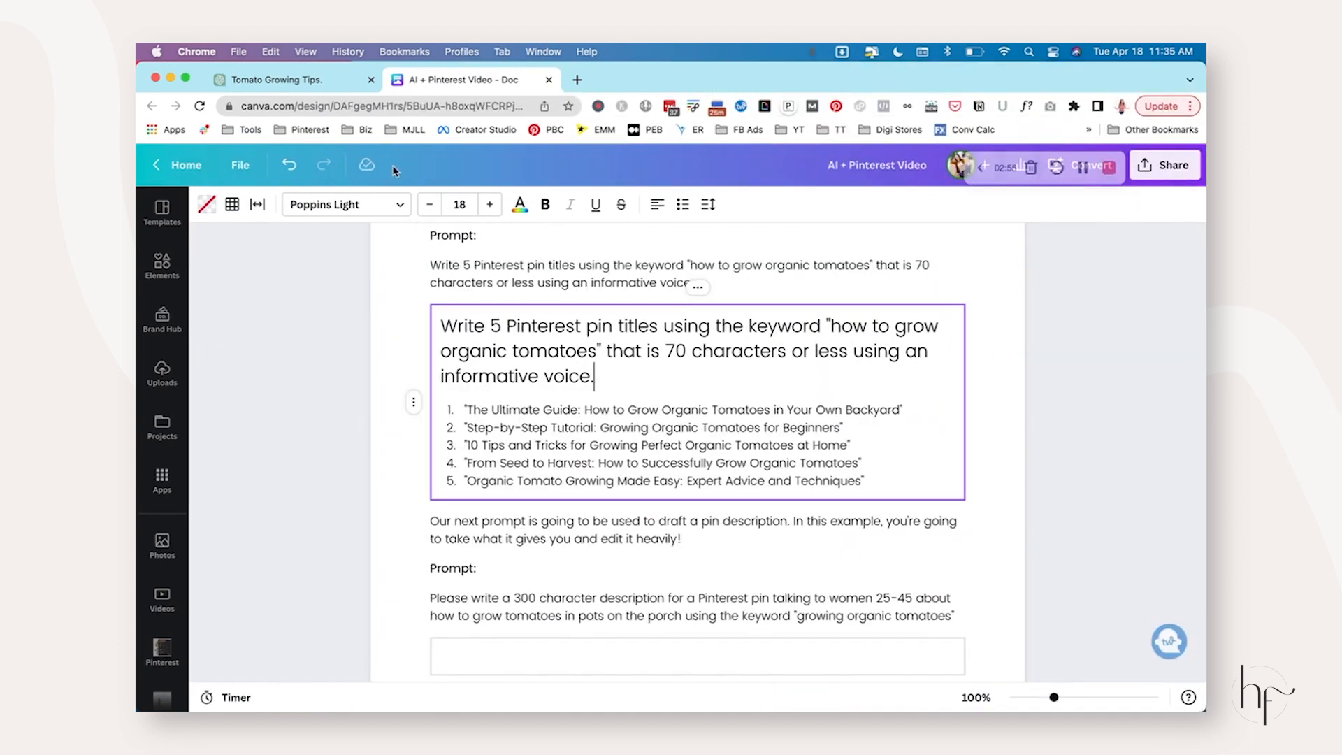
# - Copy the second prompt in the Canva doc, which asks for a 300 character Pinterest pin description
pyautogui.scroll(-3, 530, 450)
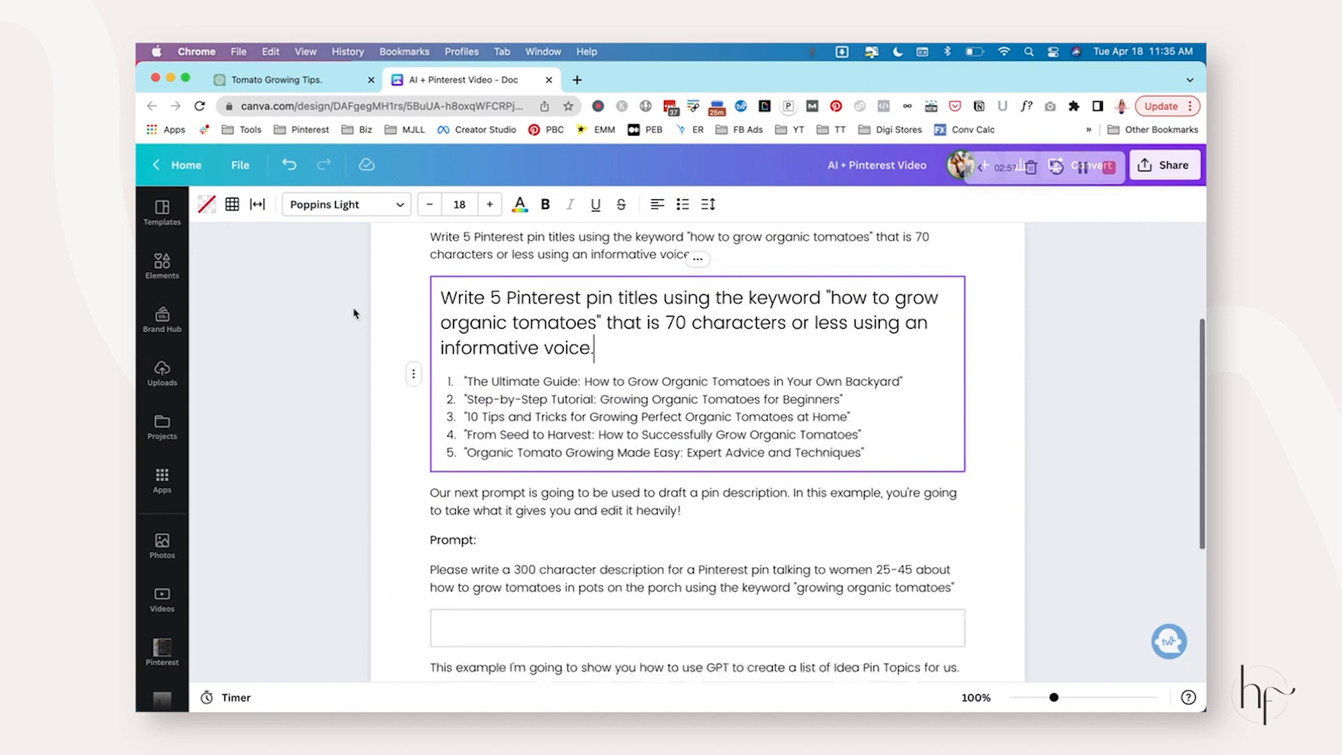
pyautogui.scroll(-1, 530, 449)
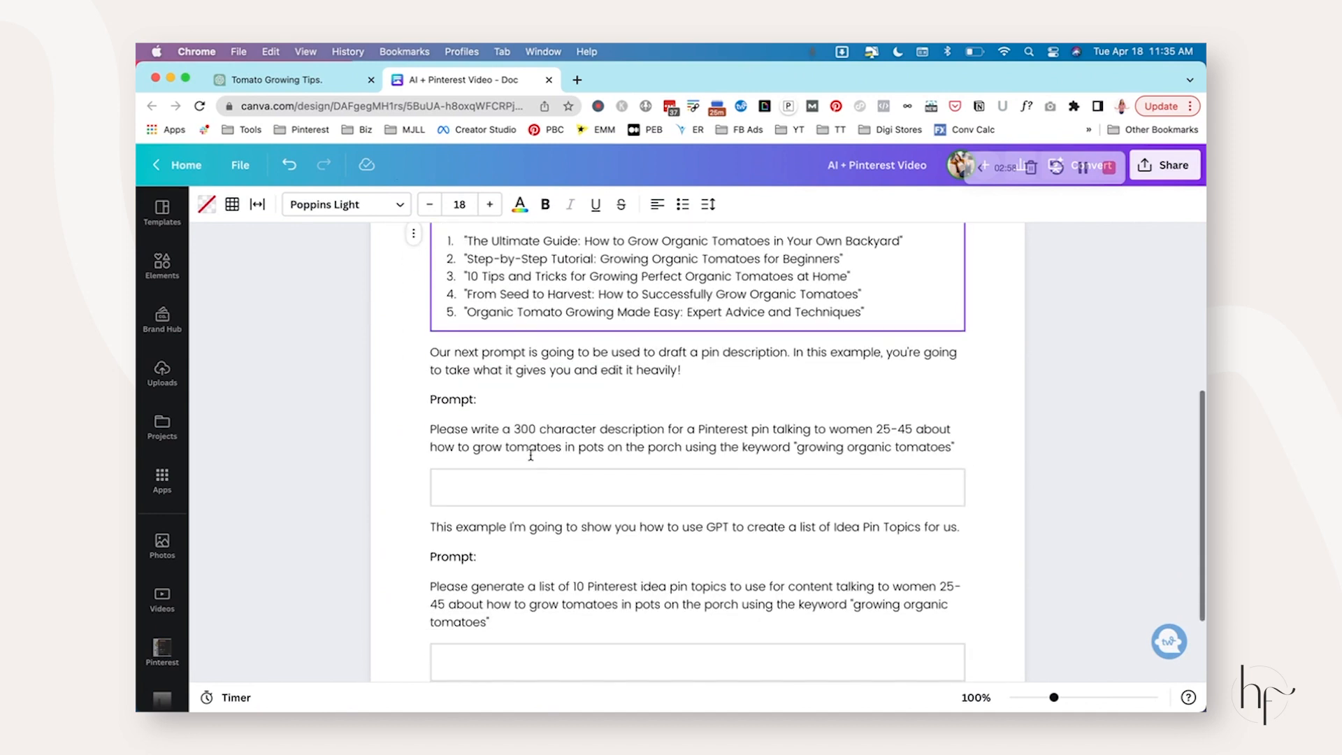
pyautogui.click(746, 379)
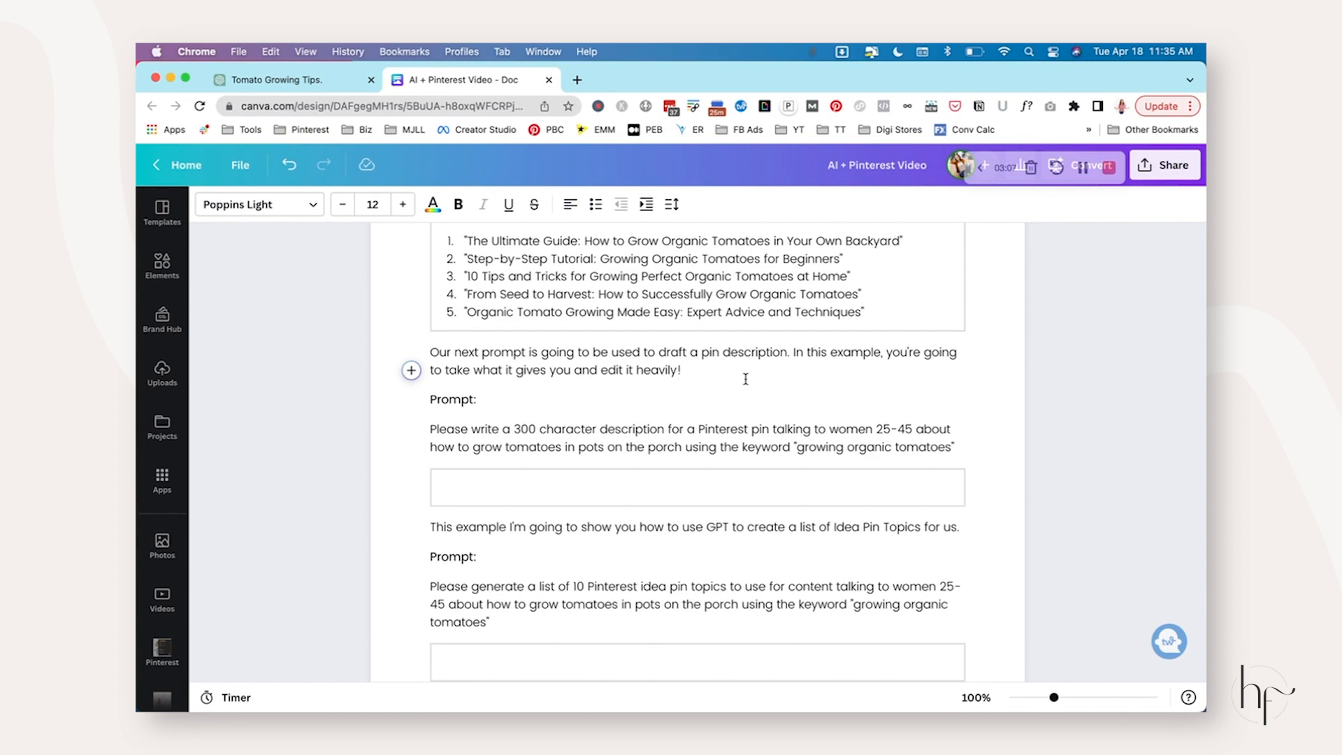
pyautogui.moveTo(430, 429); pyautogui.dragTo(955, 448)
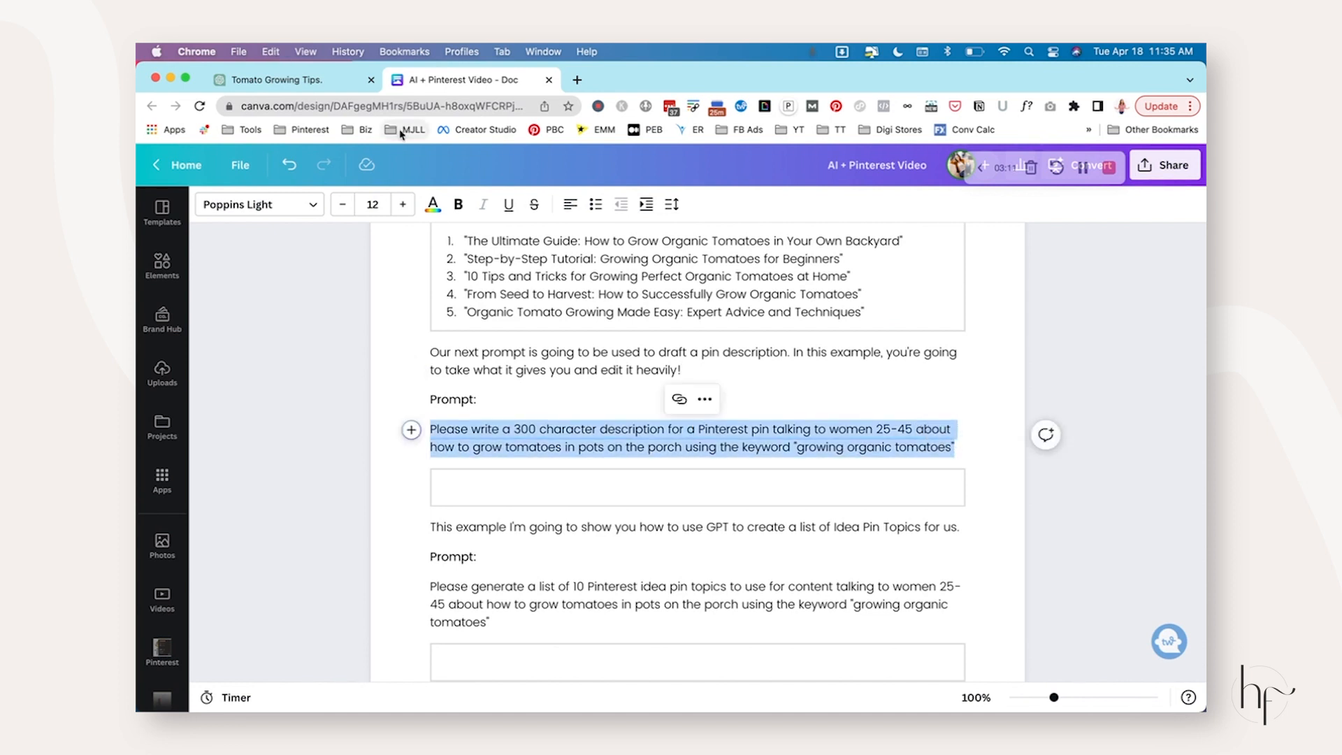
# - In the ChatGPT conversation, submit "Please ignore all previous content." followed by the copied 300 character pin description prompt
pyautogui.click(344, 78)
pyautogui.click(615, 650)
pyautogui.write('Please ignore all re')
pyautogui.press('BackSpace')
pyautogui.press('BackSpace')
pyautogui.write('previous')
pyautogui.press('BackSpace')
pyautogui.press('BackSpace')
pyautogui.write('us content')
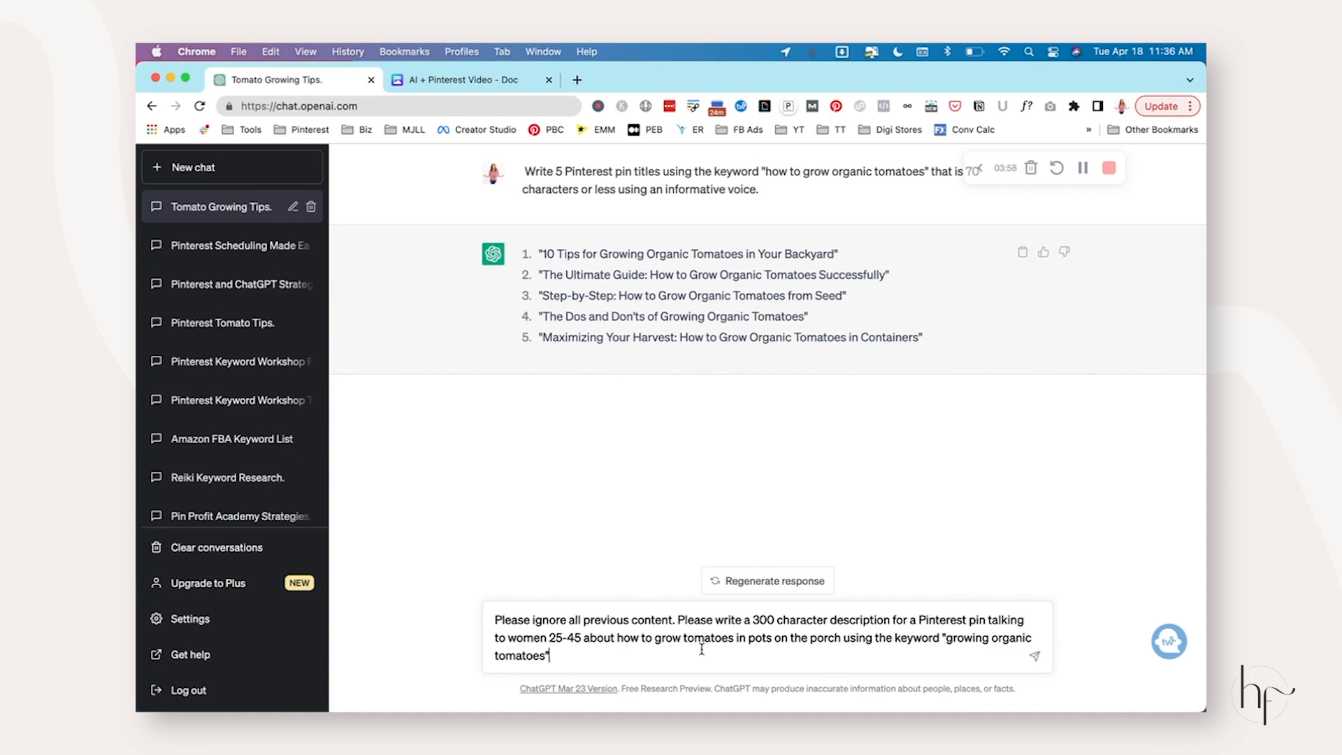
pyautogui.press('Return')
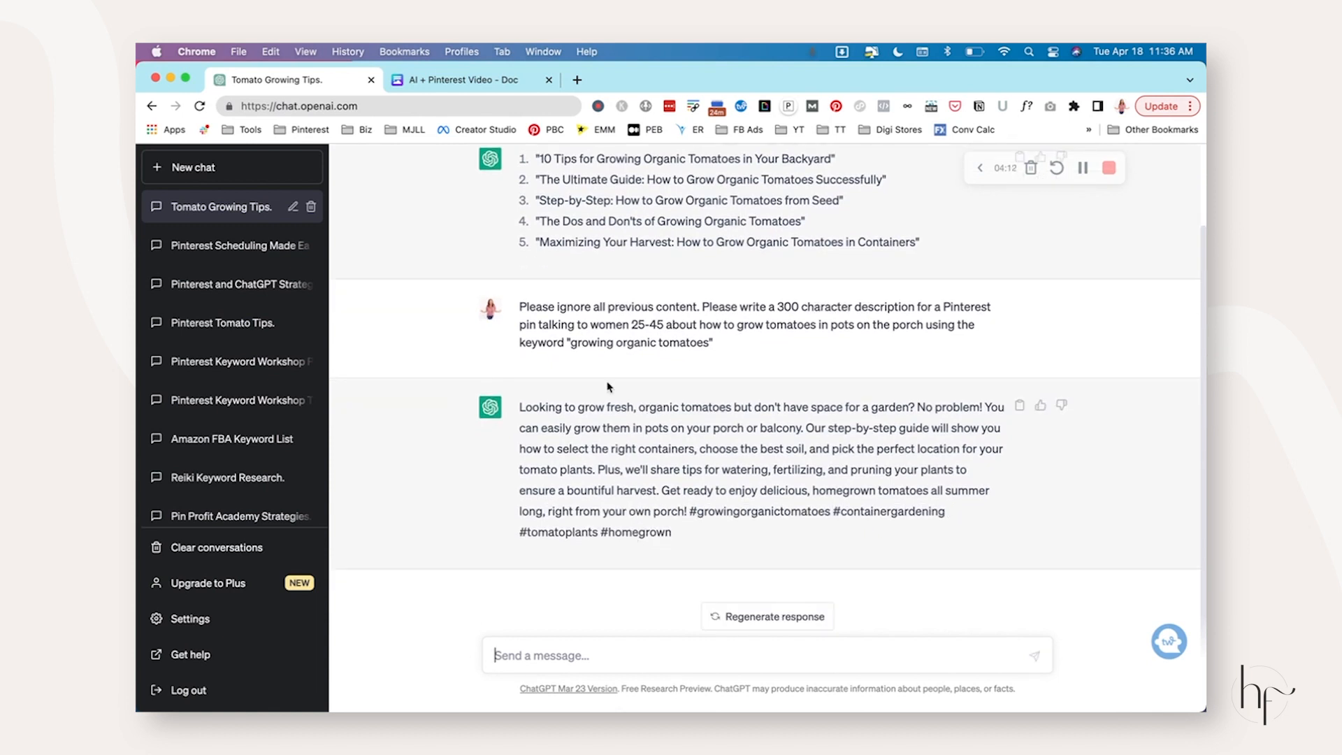
# - Check the word and character counts of the generated pin description, excluding its hashtags, with Word Counter Plus
pyautogui.moveTo(519, 404); pyautogui.dragTo(696, 538)
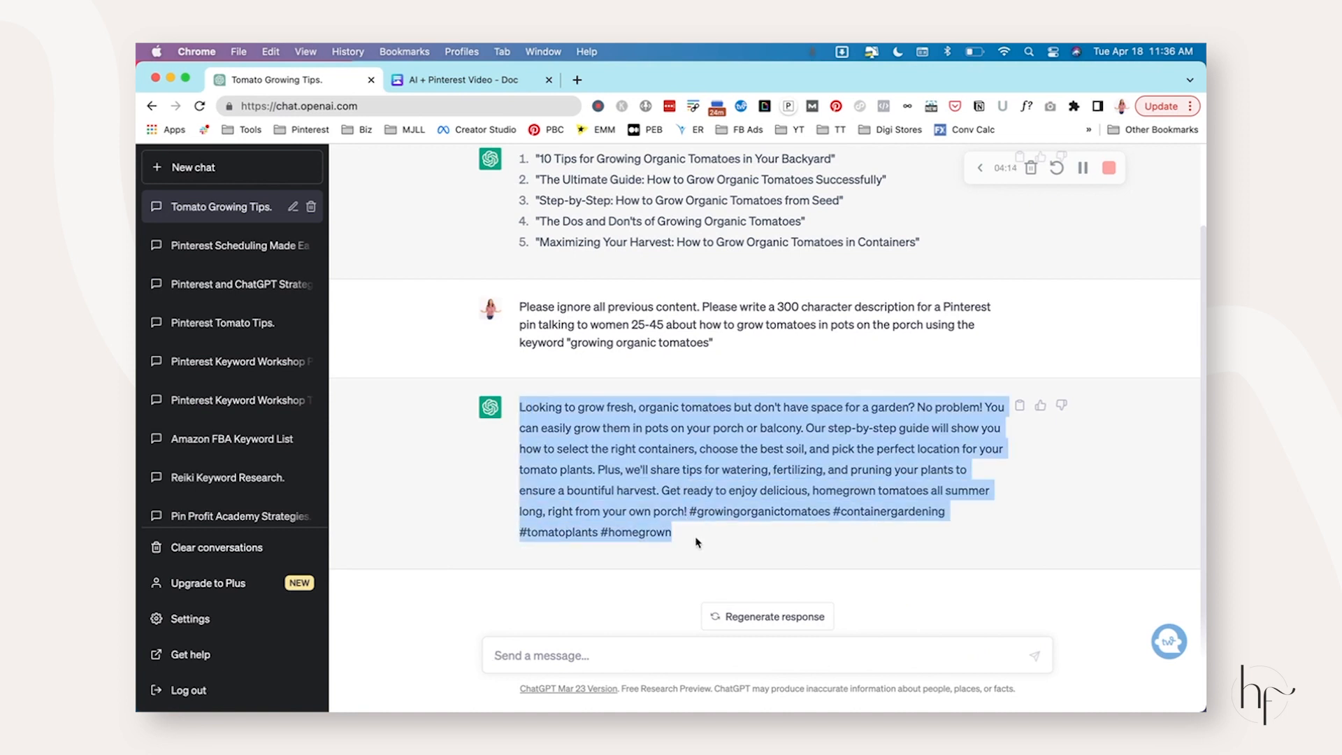
pyautogui.click(638, 451)
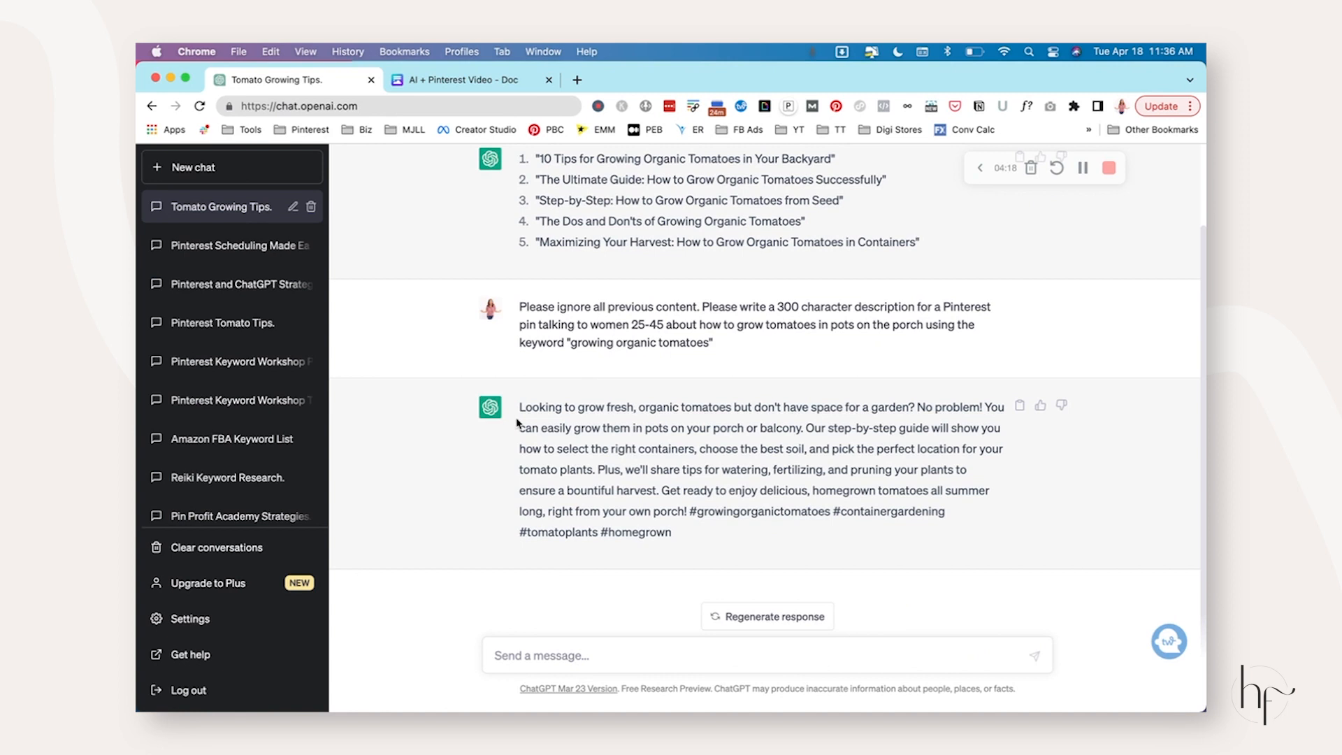
pyautogui.moveTo(520, 405); pyautogui.dragTo(686, 509)
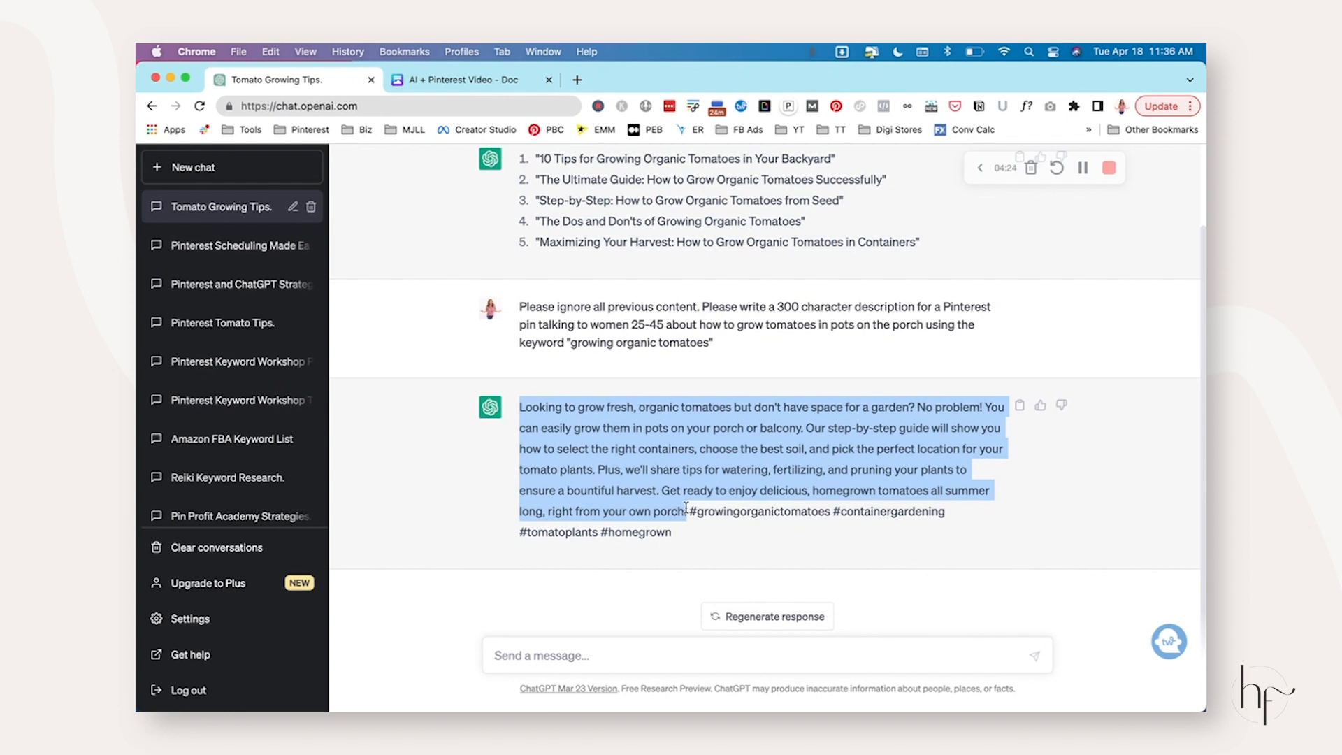
pyautogui.rightClick(686, 509)
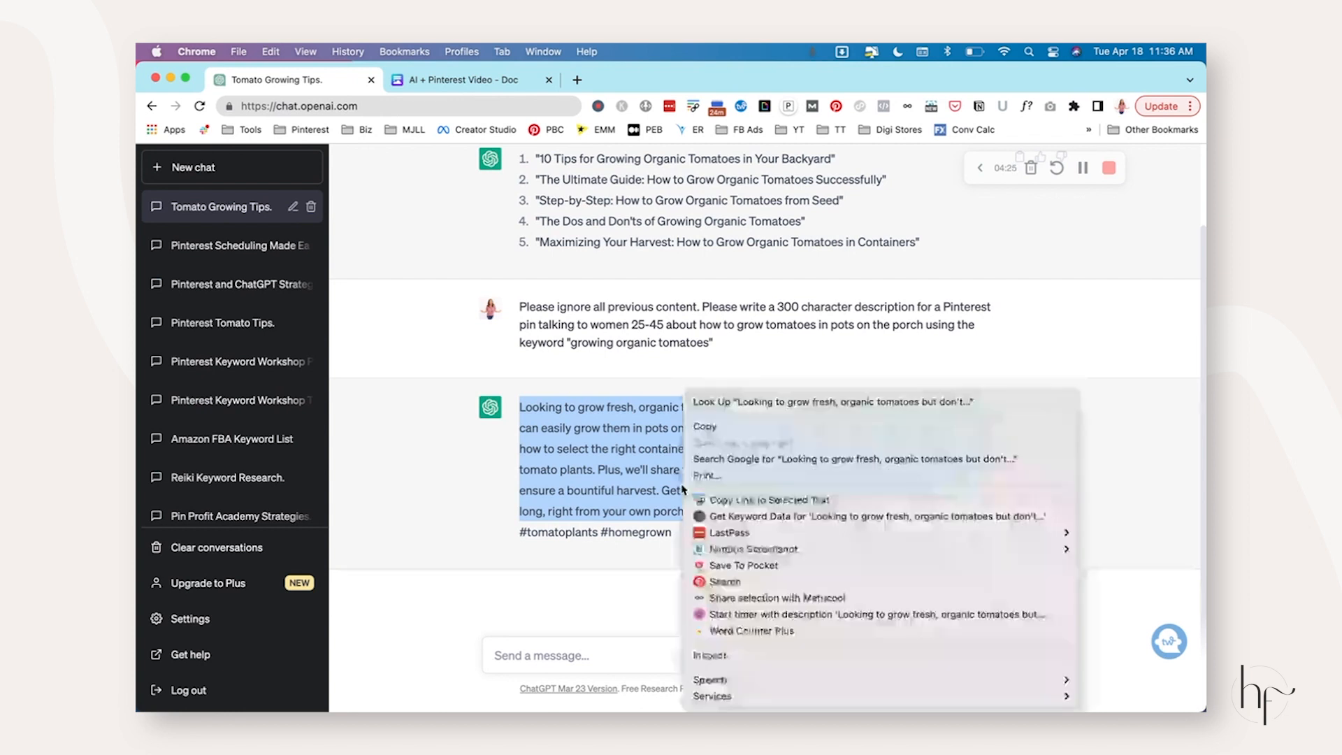
pyautogui.click(756, 637)
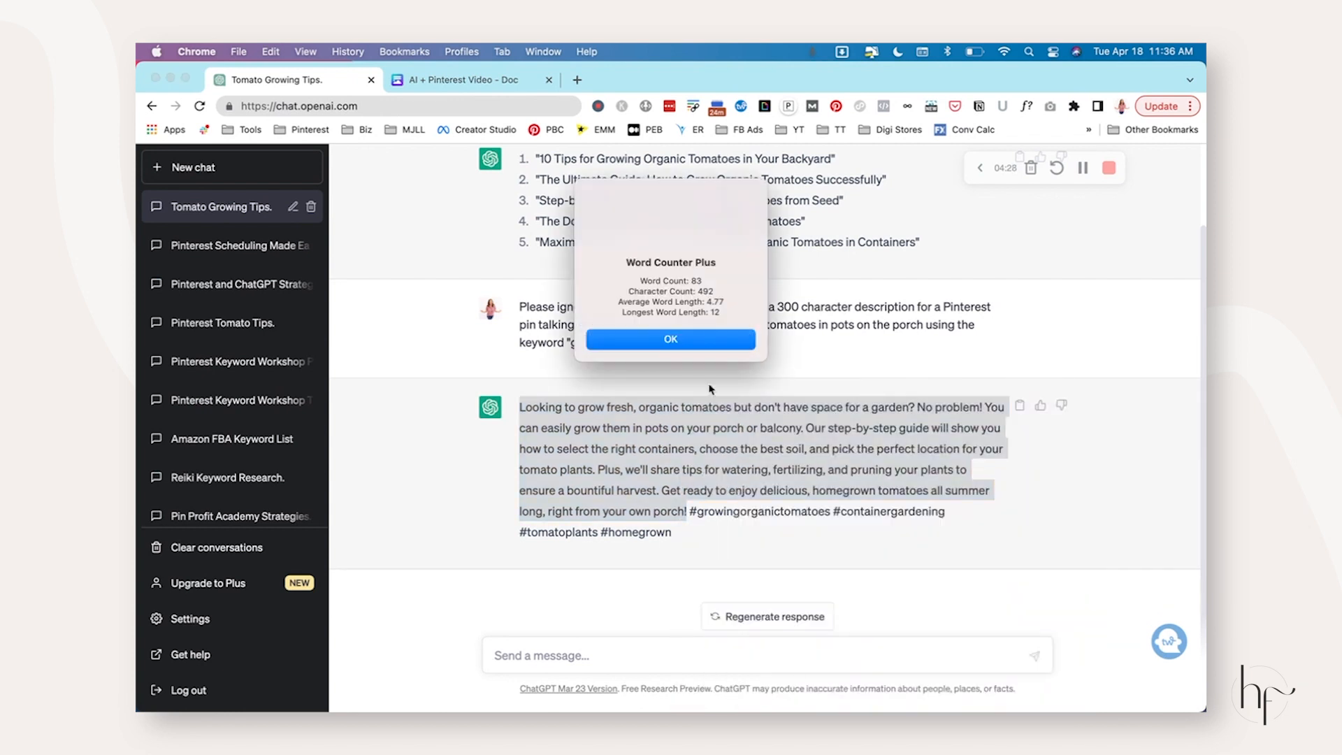
pyautogui.moveTo(697, 292); pyautogui.dragTo(717, 292)
pyautogui.click(720, 342)
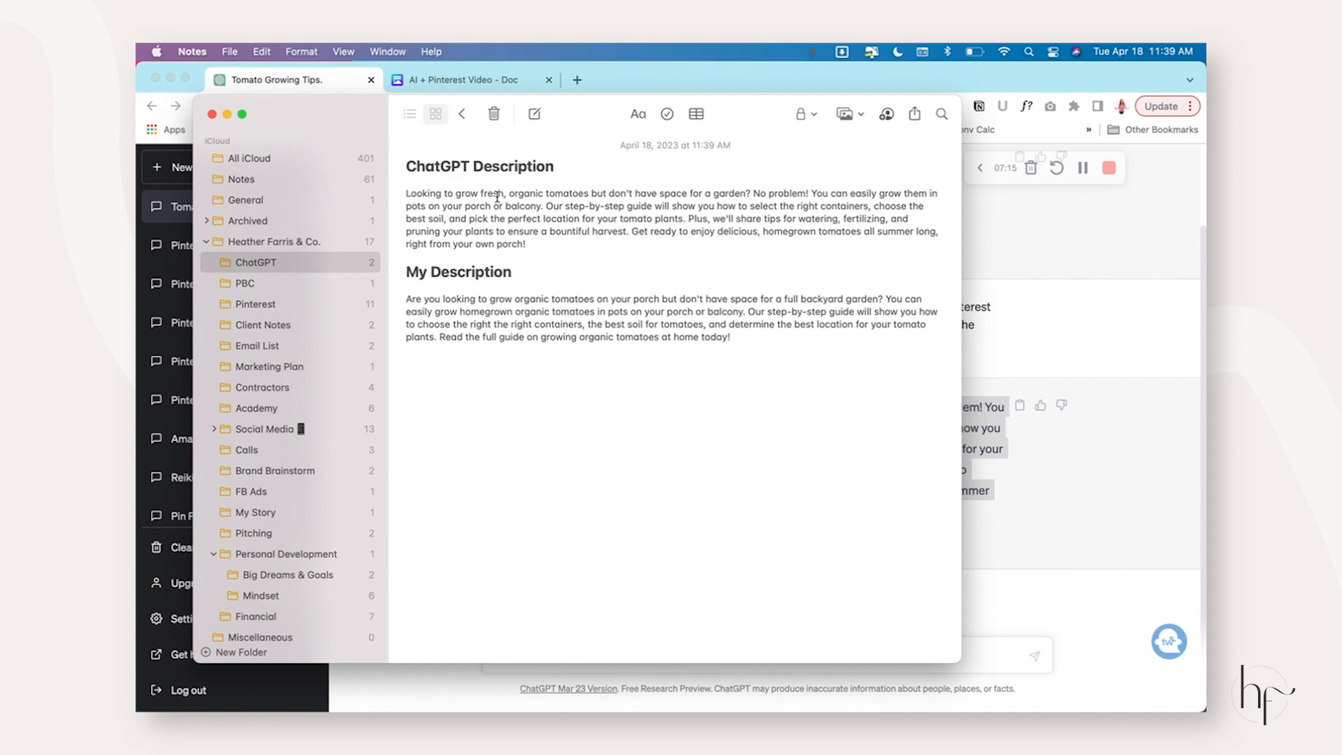
# - Compare the ChatGPT description with the rewritten "My Description" text in the note
pyautogui.moveTo(406, 165); pyautogui.dragTo(769, 325)
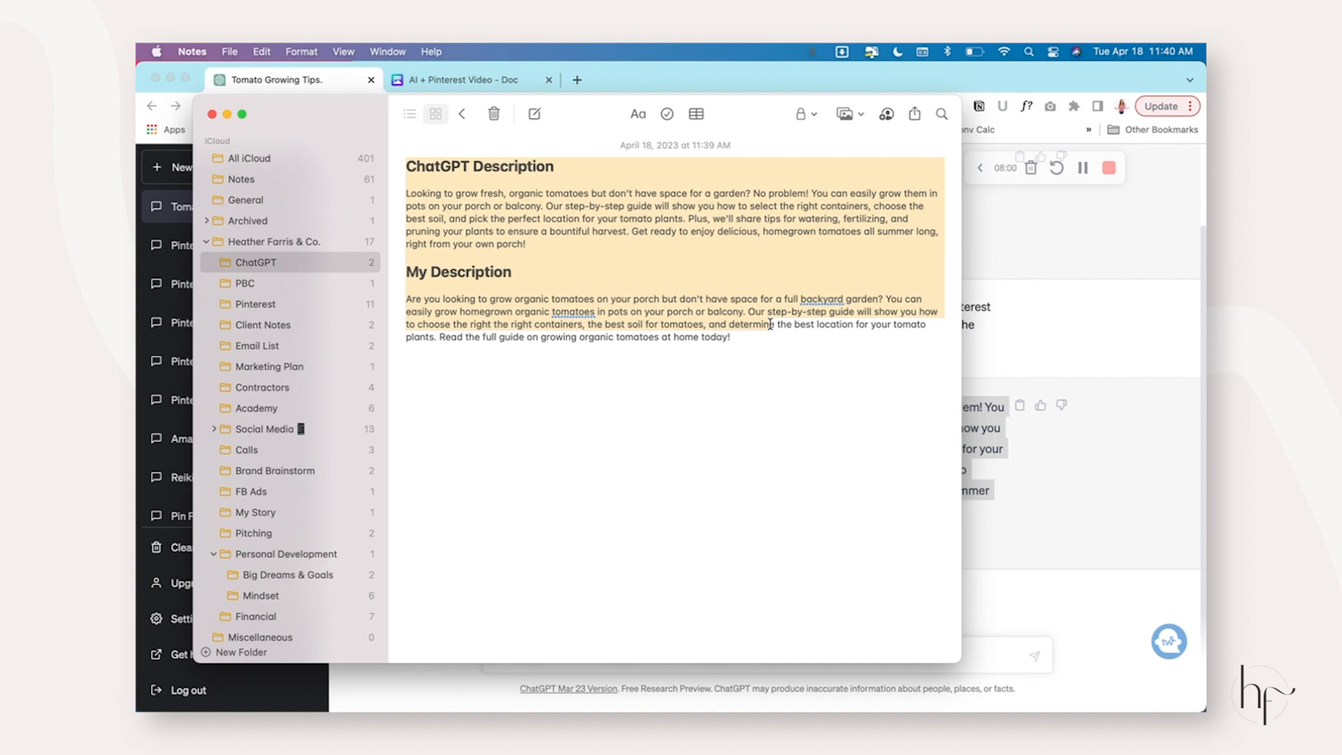
# - In the Canva doc, run Magic Write with the copied 300 character description prompt in the empty box below that prompt
pyautogui.click(498, 88)
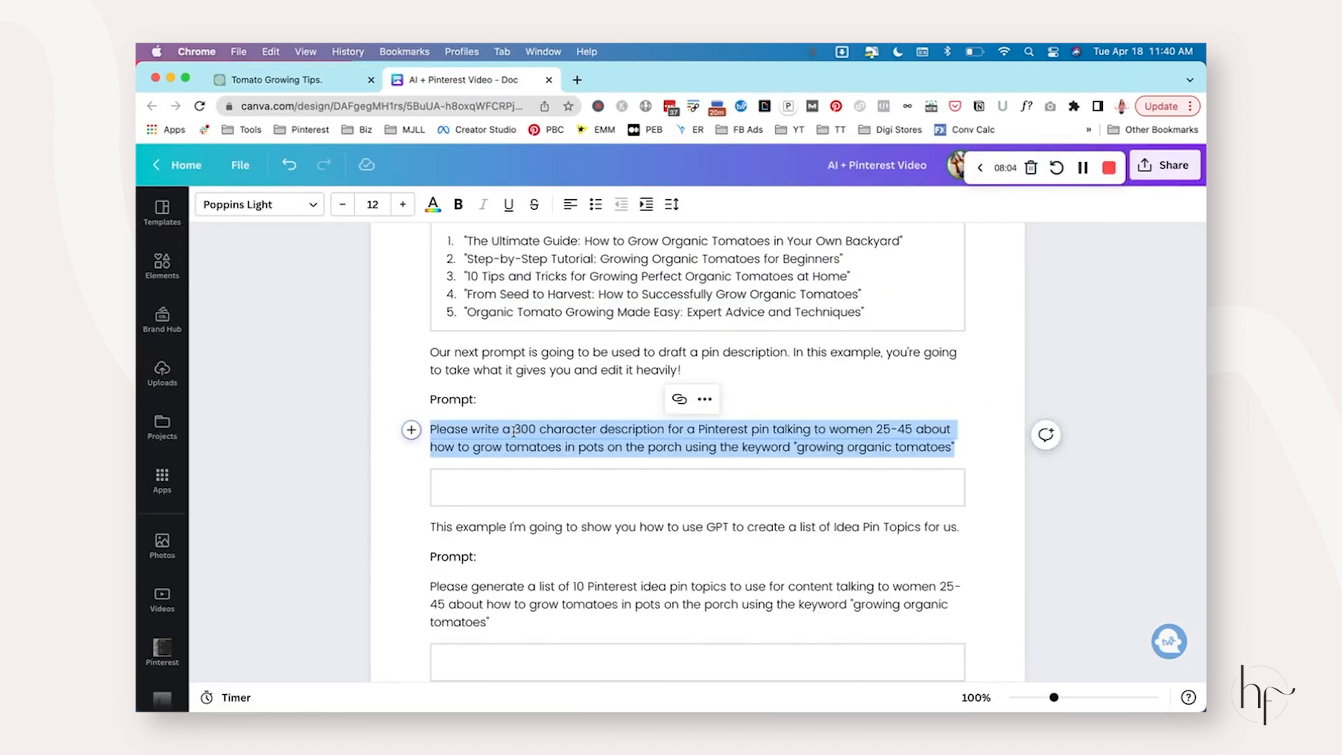
pyautogui.click(517, 486)
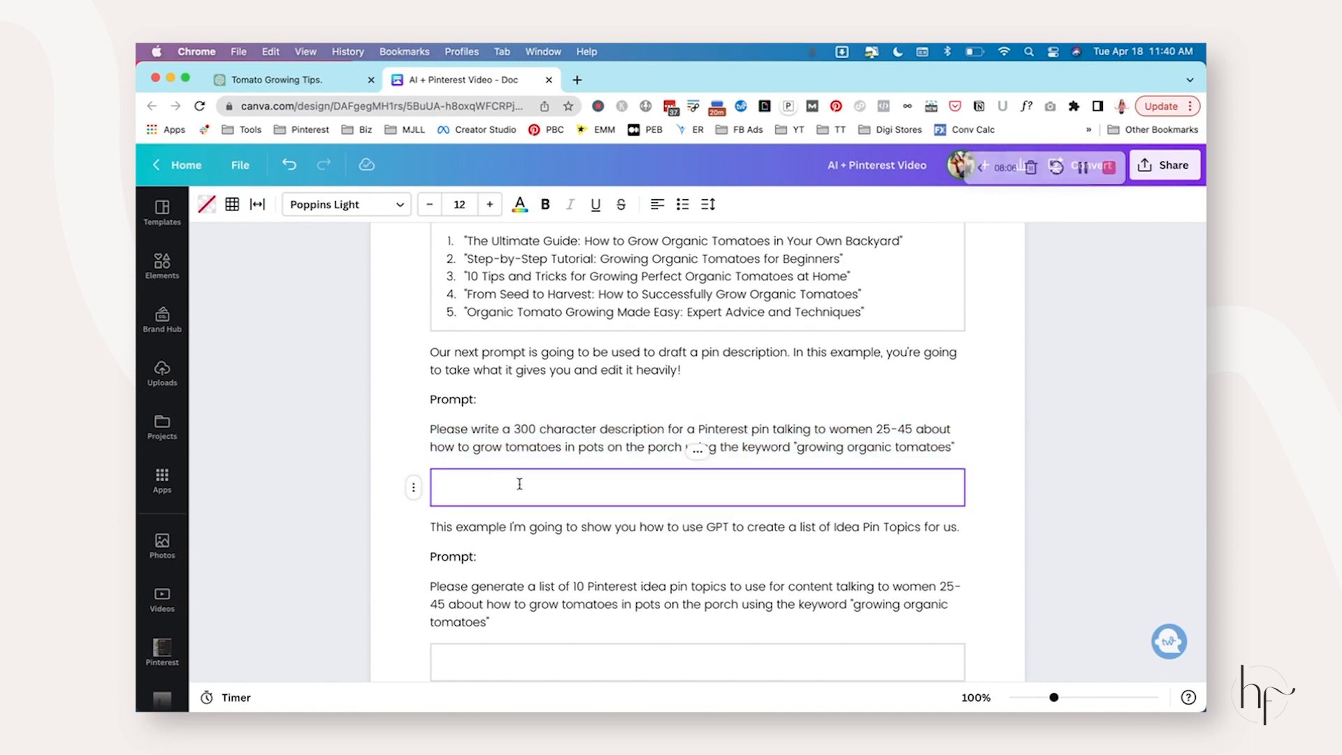
pyautogui.write('/write')
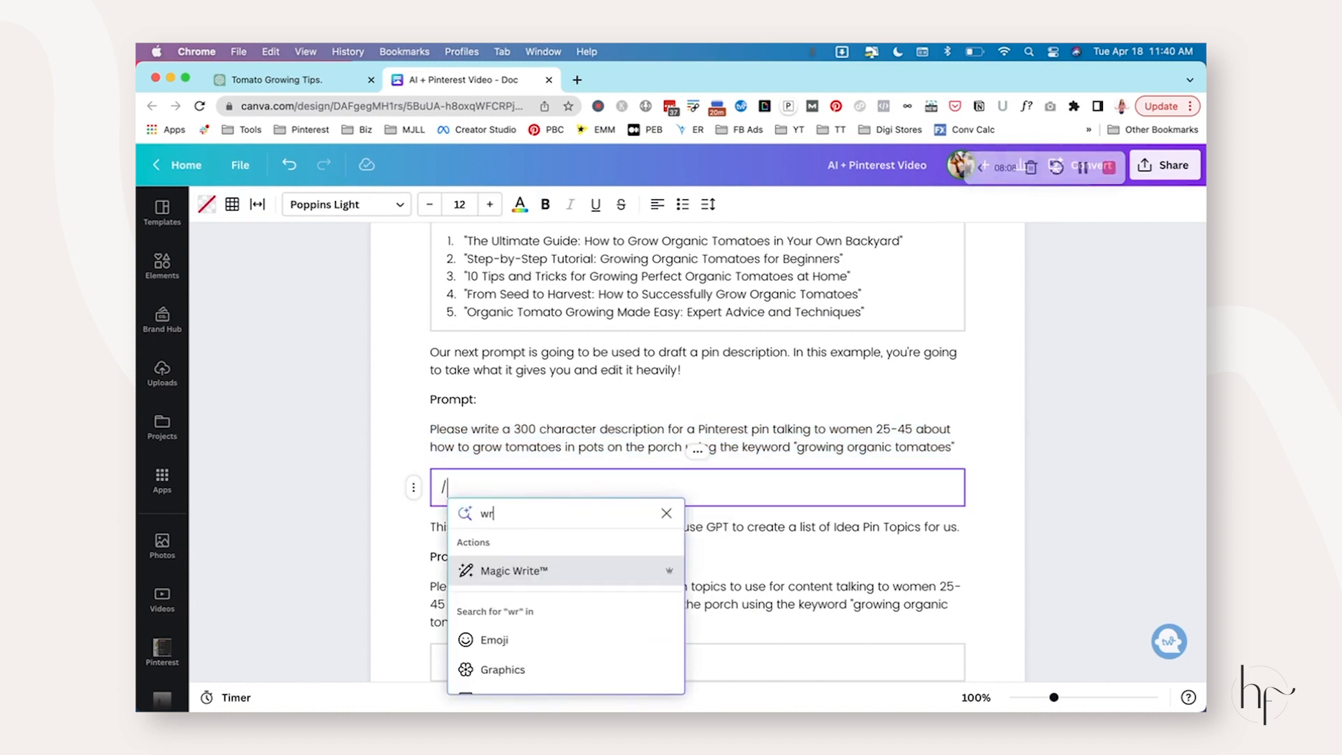
pyautogui.click(503, 570)
pyautogui.press('cmd+v')
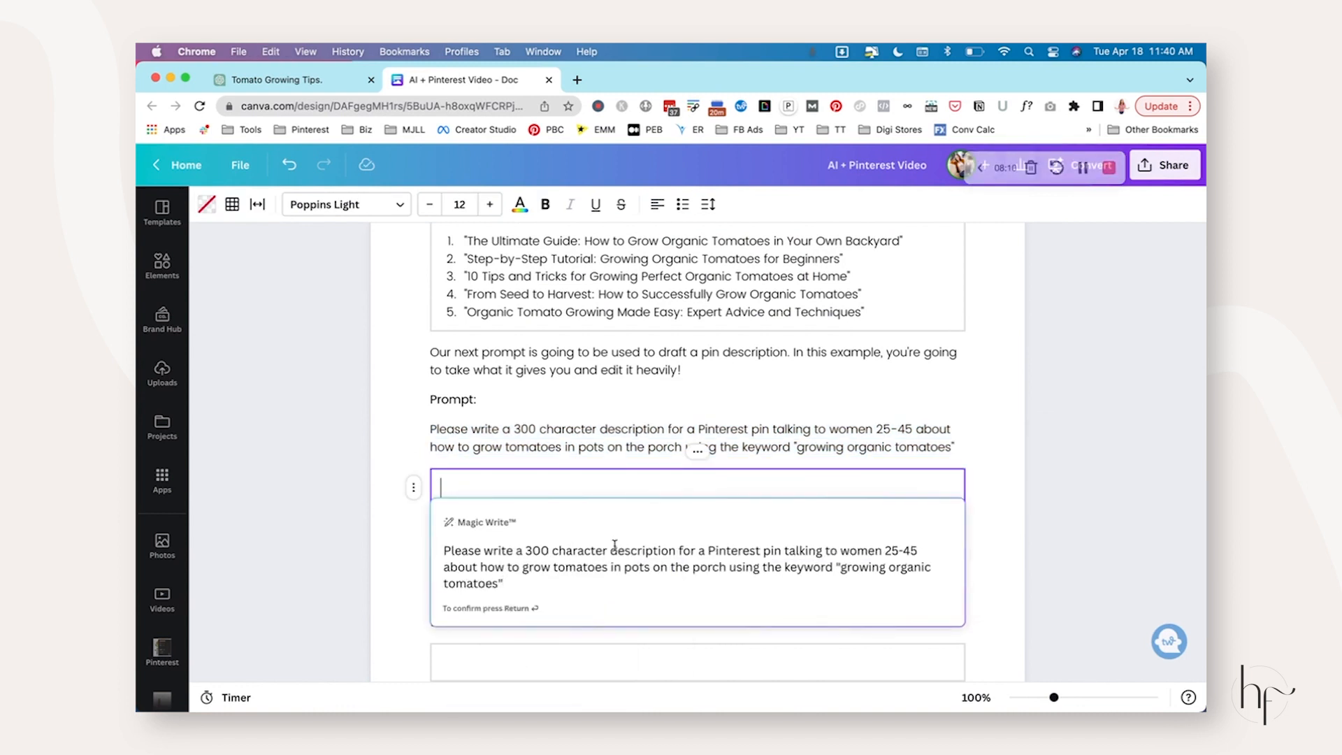
pyautogui.scroll(-1, 592, 451)
pyautogui.scroll(-1, 592, 451)
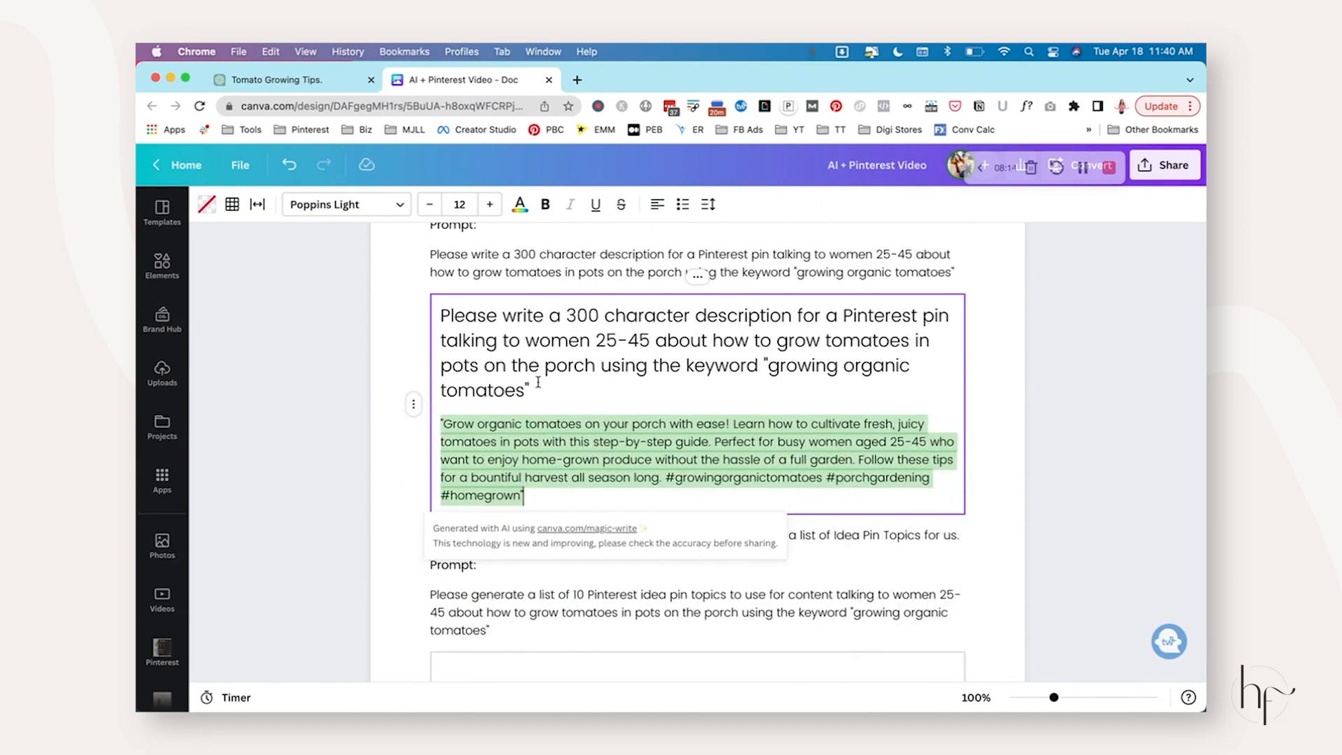
# - Delete the hashtags ending the Magic Write description and compare the remaining text with ChatGPT's description
pyautogui.moveTo(535, 497); pyautogui.dragTo(667, 477)
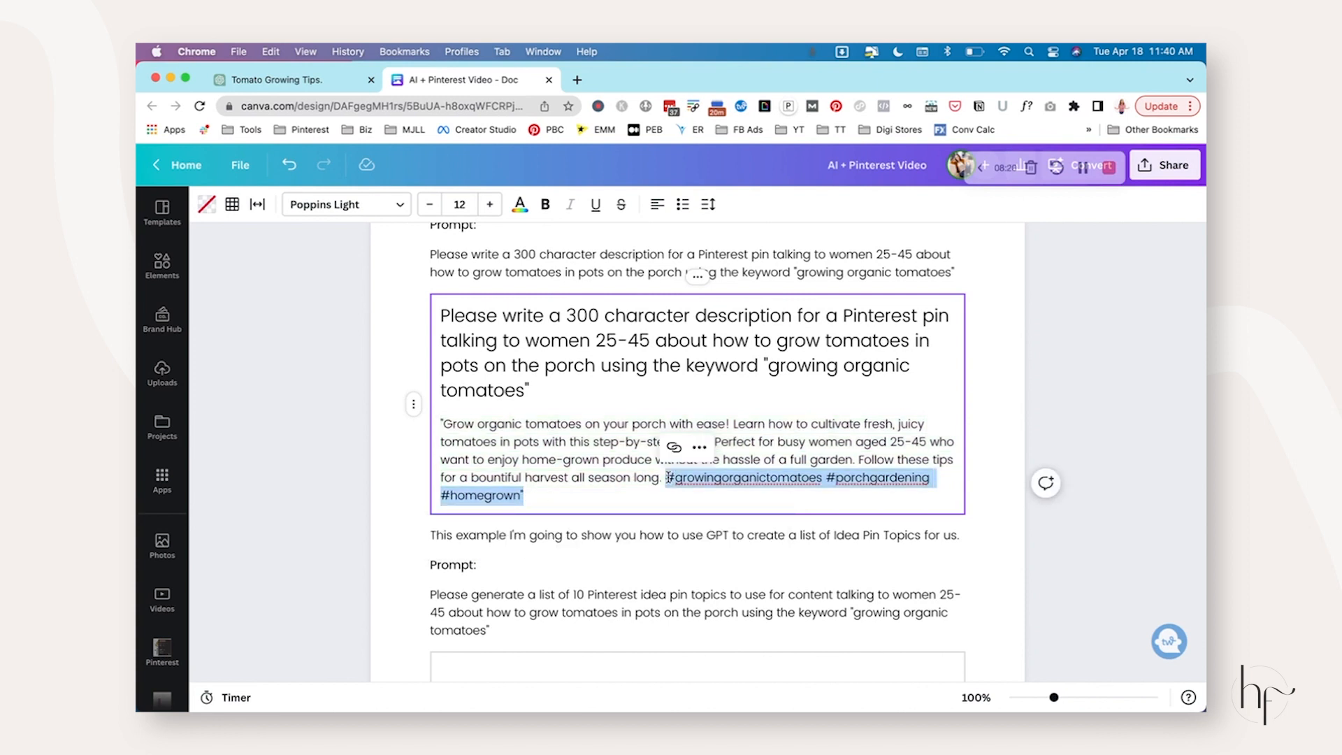
pyautogui.press('BackSpace')
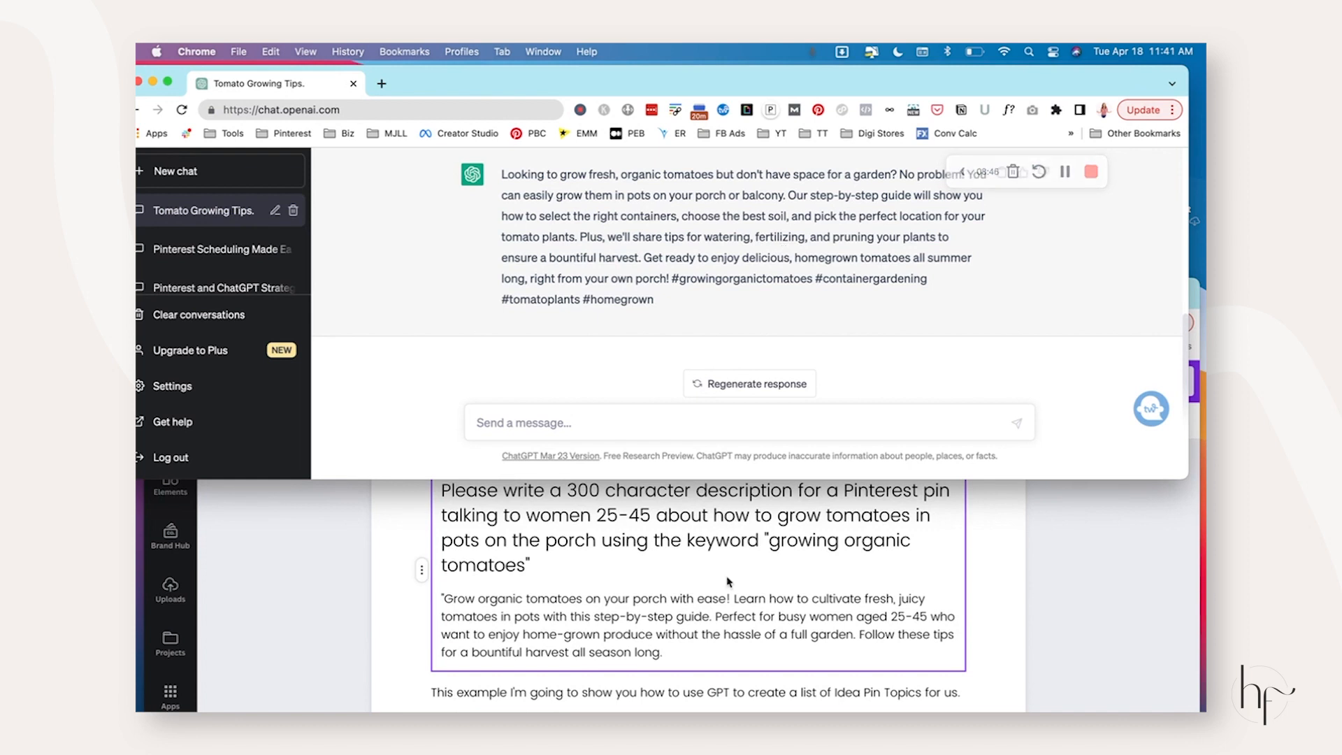
pyautogui.scroll(-1, 727, 582)
pyautogui.scroll(1, 727, 582)
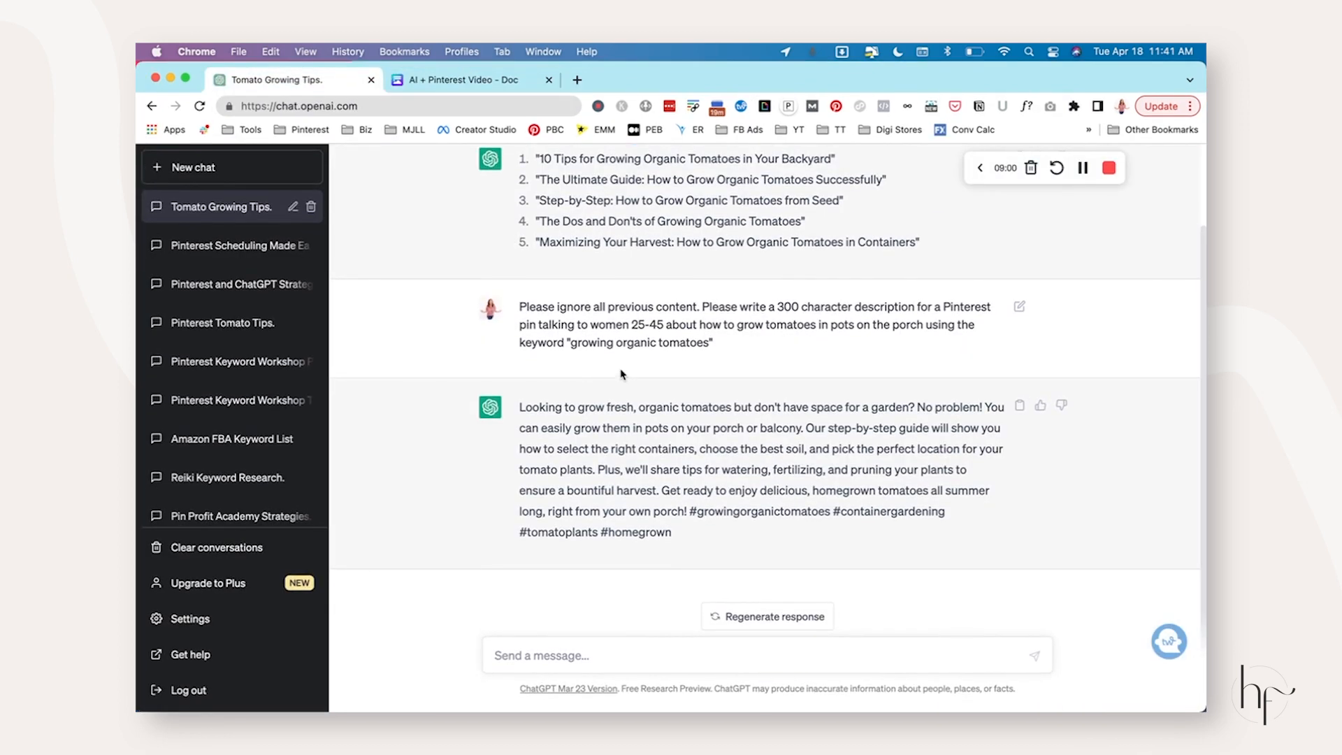
# - Copy the last prompt in the Canva doc, which asks for a list of 10 Pinterest idea pin topics
pyautogui.click(508, 82)
pyautogui.scroll(-3, 508, 475)
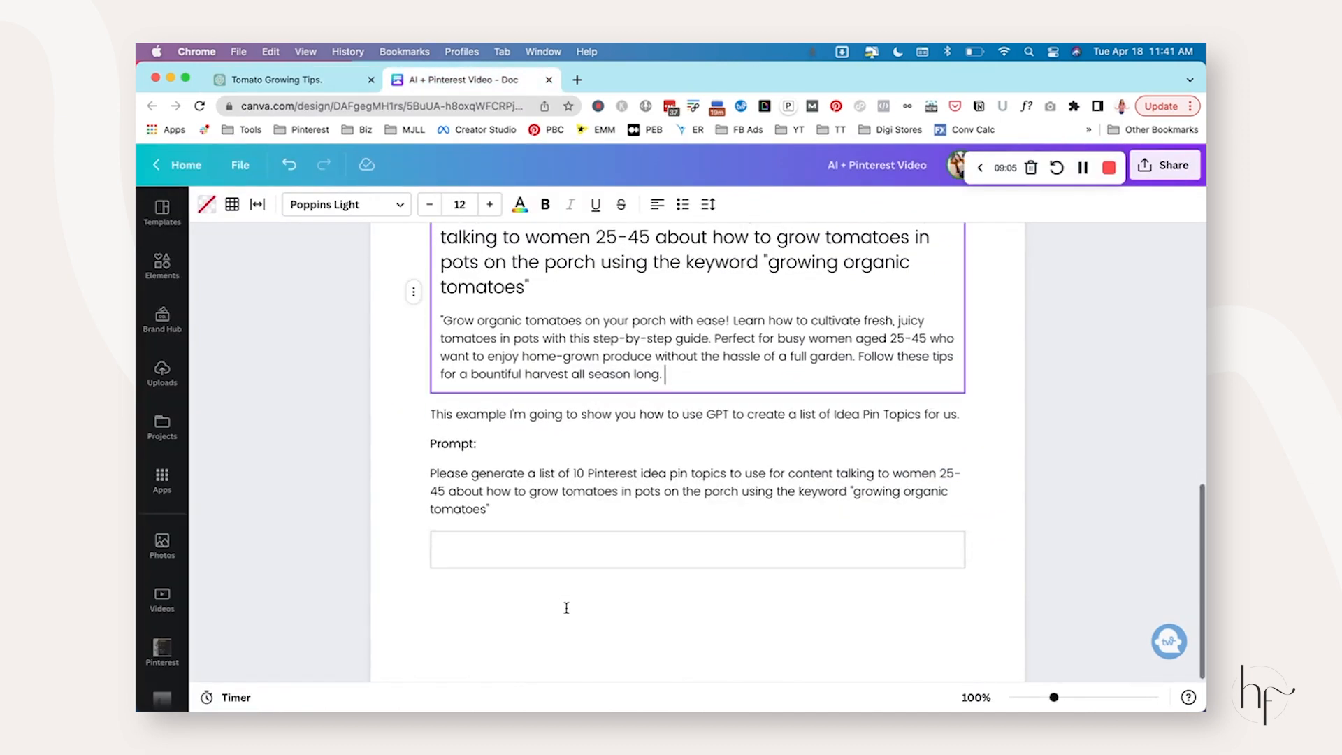
pyautogui.moveTo(428, 473); pyautogui.dragTo(504, 520)
pyautogui.press('cmd+c')
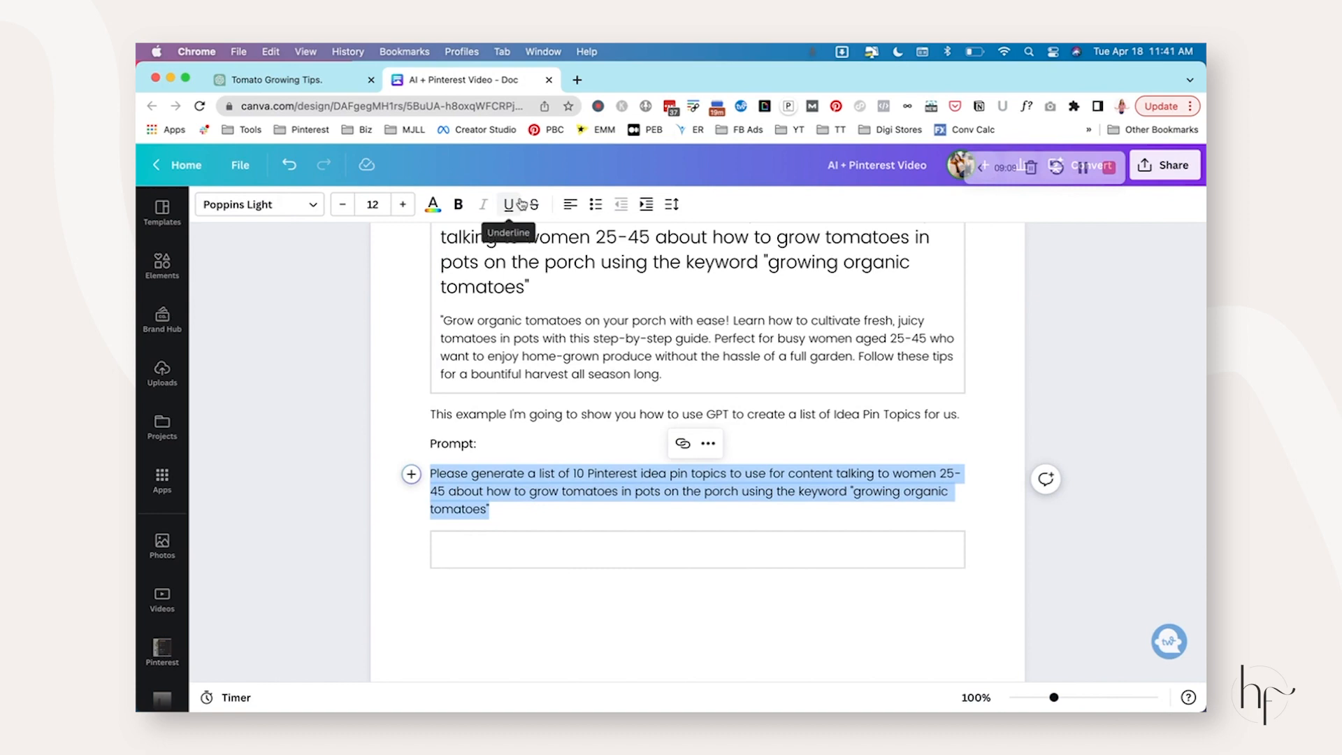
# - In the ChatGPT conversation, submit "Please ignore all previous commands." followed by the copied idea pin topics prompt
pyautogui.click(279, 77)
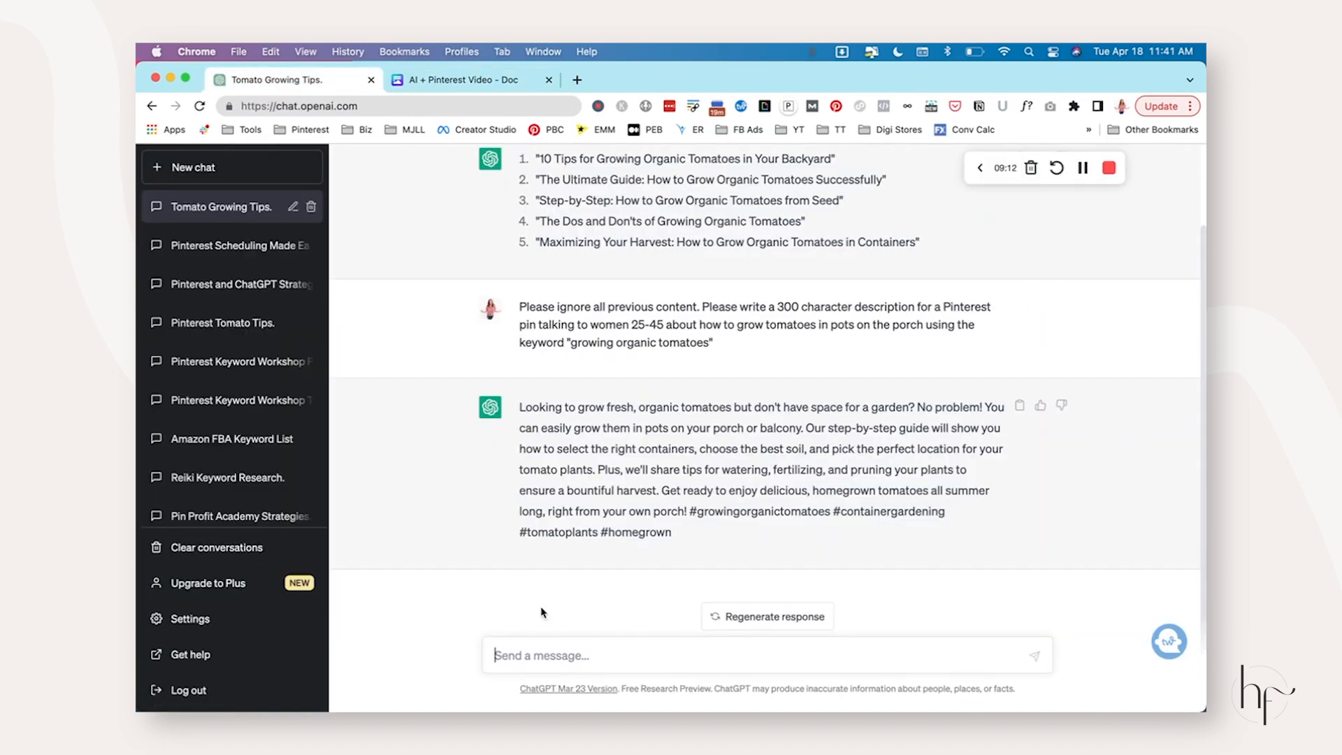
pyautogui.write('Plea')
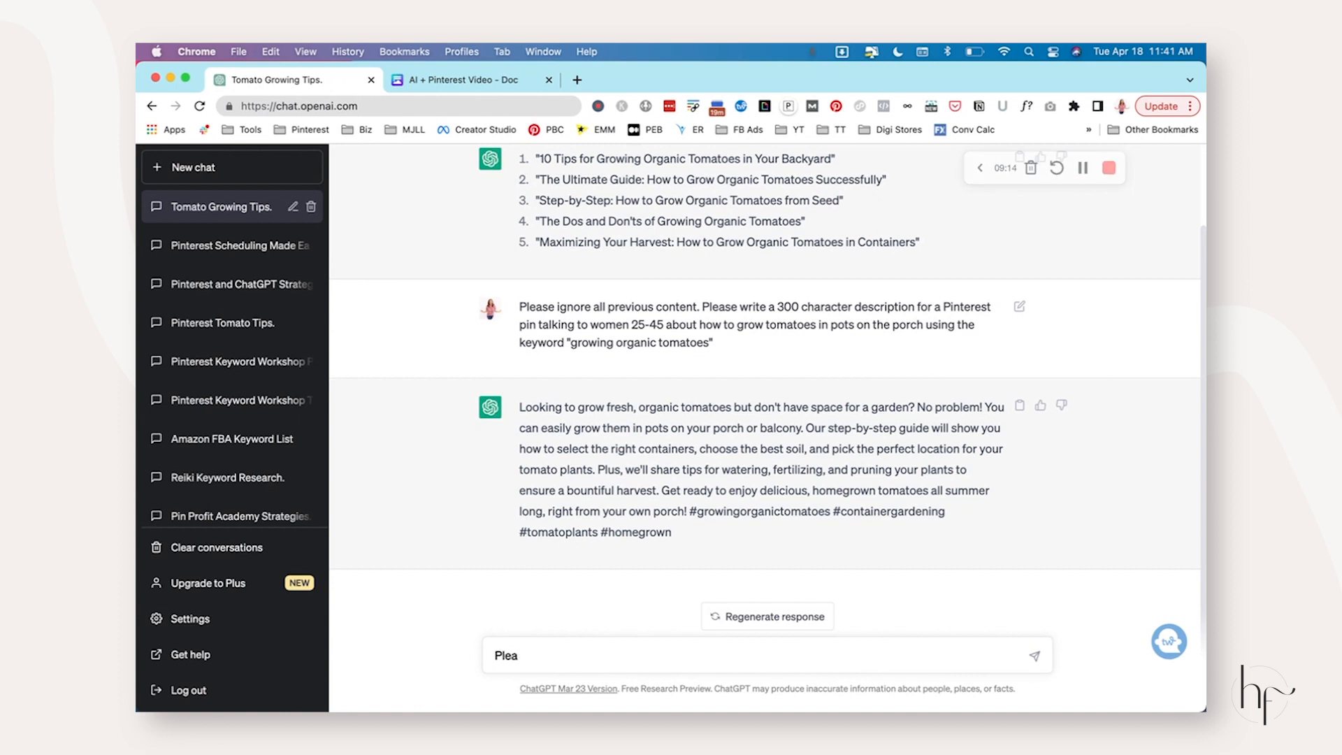
pyautogui.write('se ignore all previous commands.')
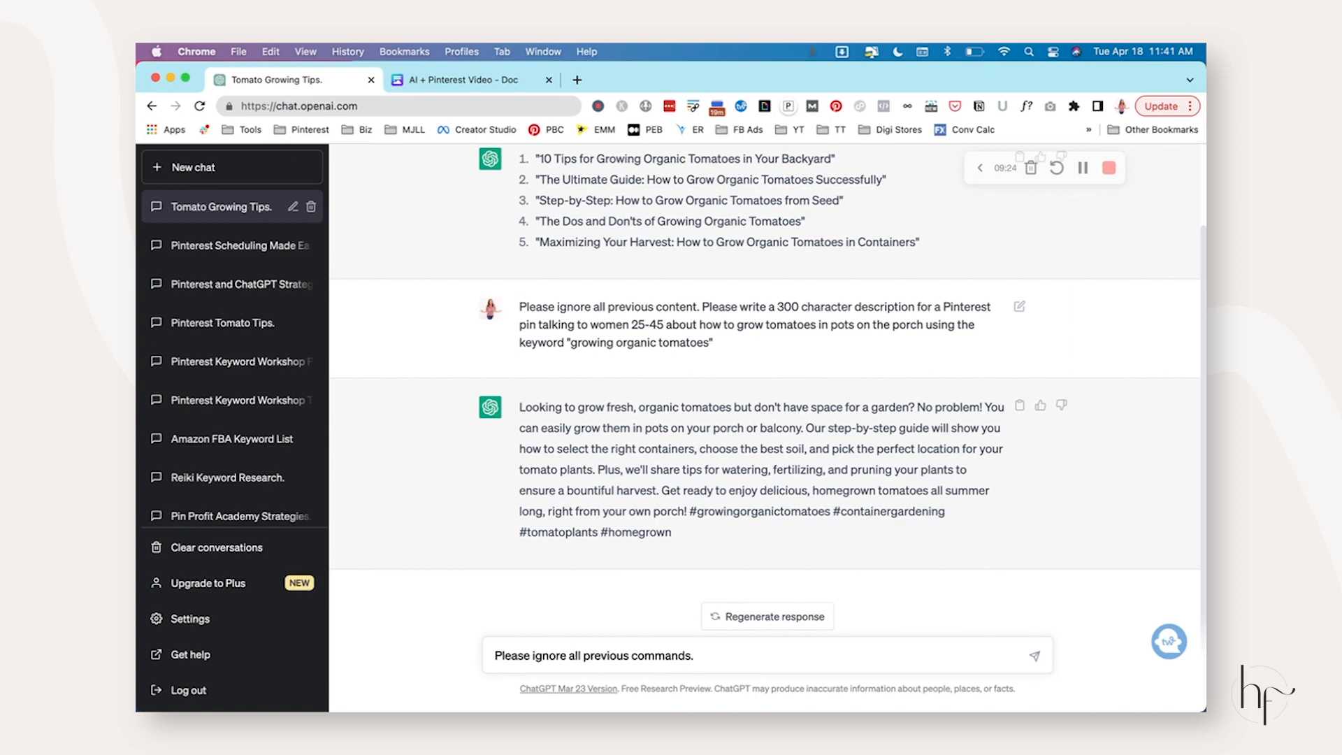
pyautogui.hotkey('ctrl', 'v')
pyautogui.press('Return')
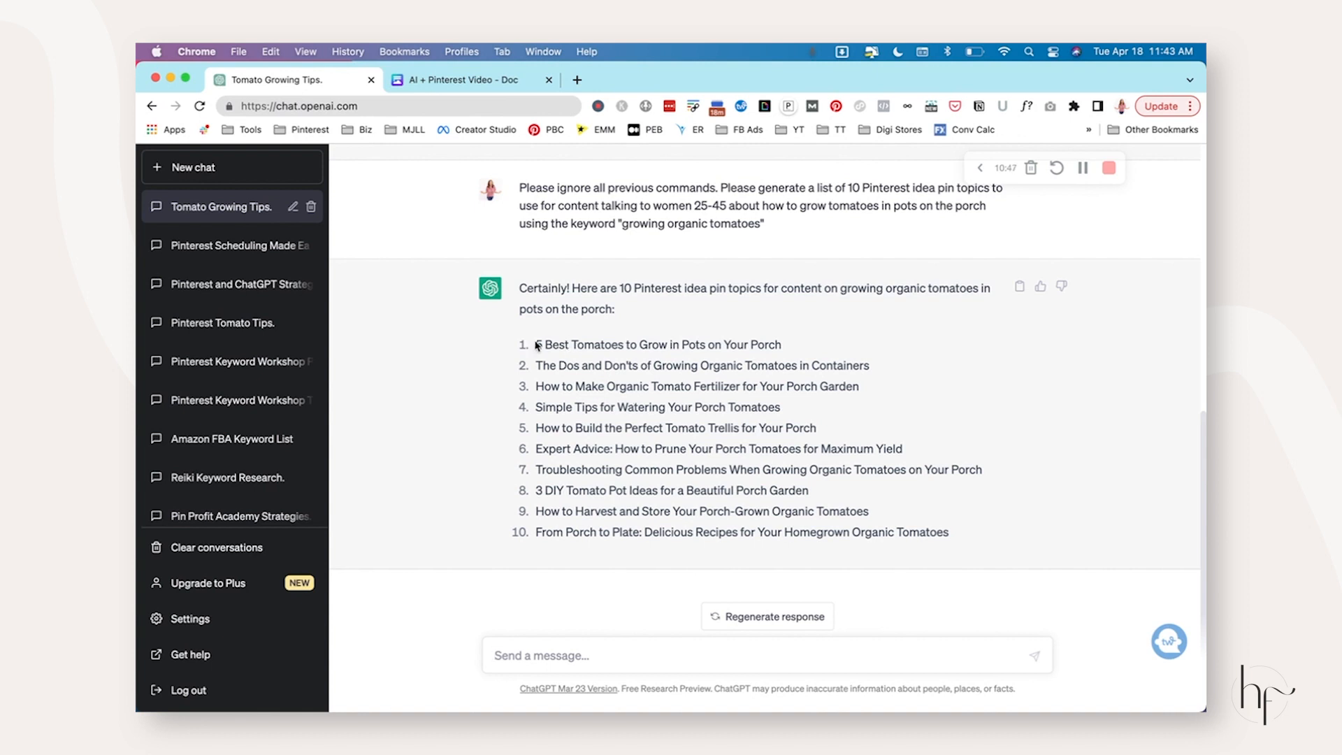
pyautogui.moveTo(536, 344); pyautogui.dragTo(793, 345)
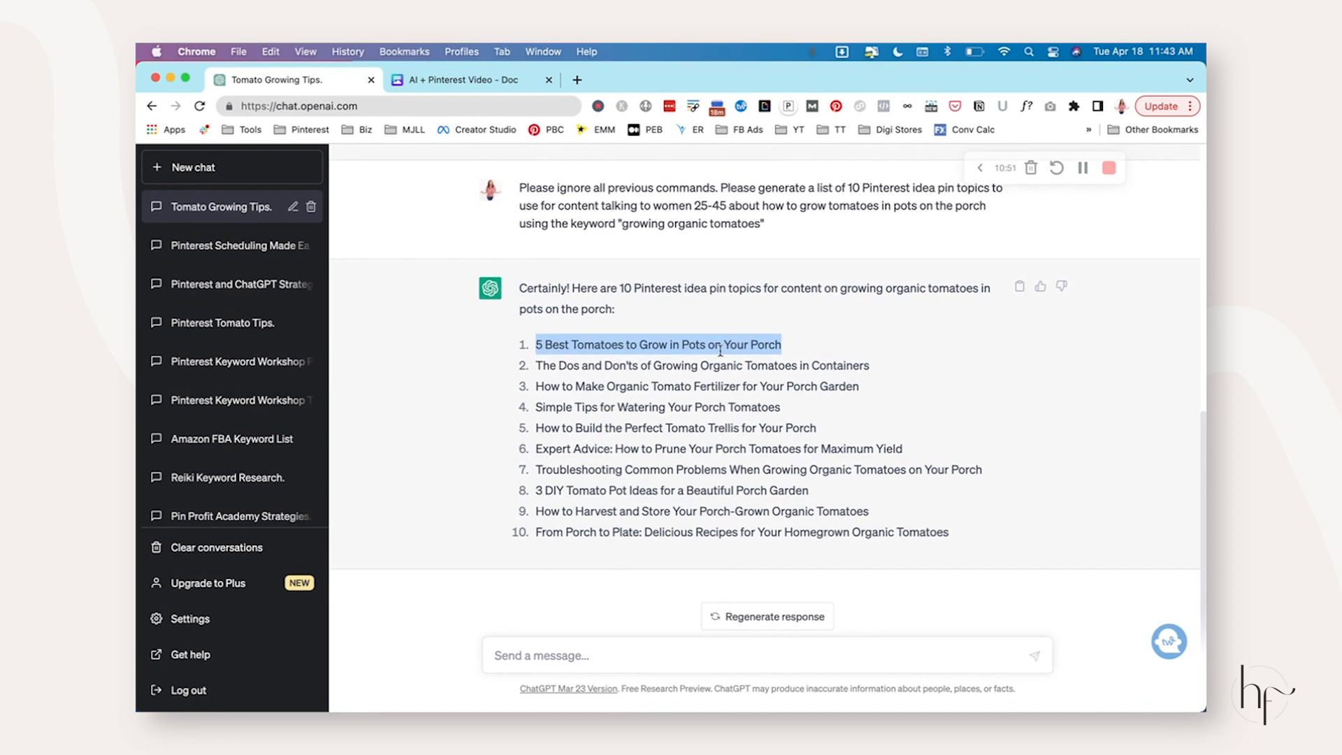
pyautogui.click(651, 667)
pyautogui.press('cmd+v')
pyautogui.write('in')
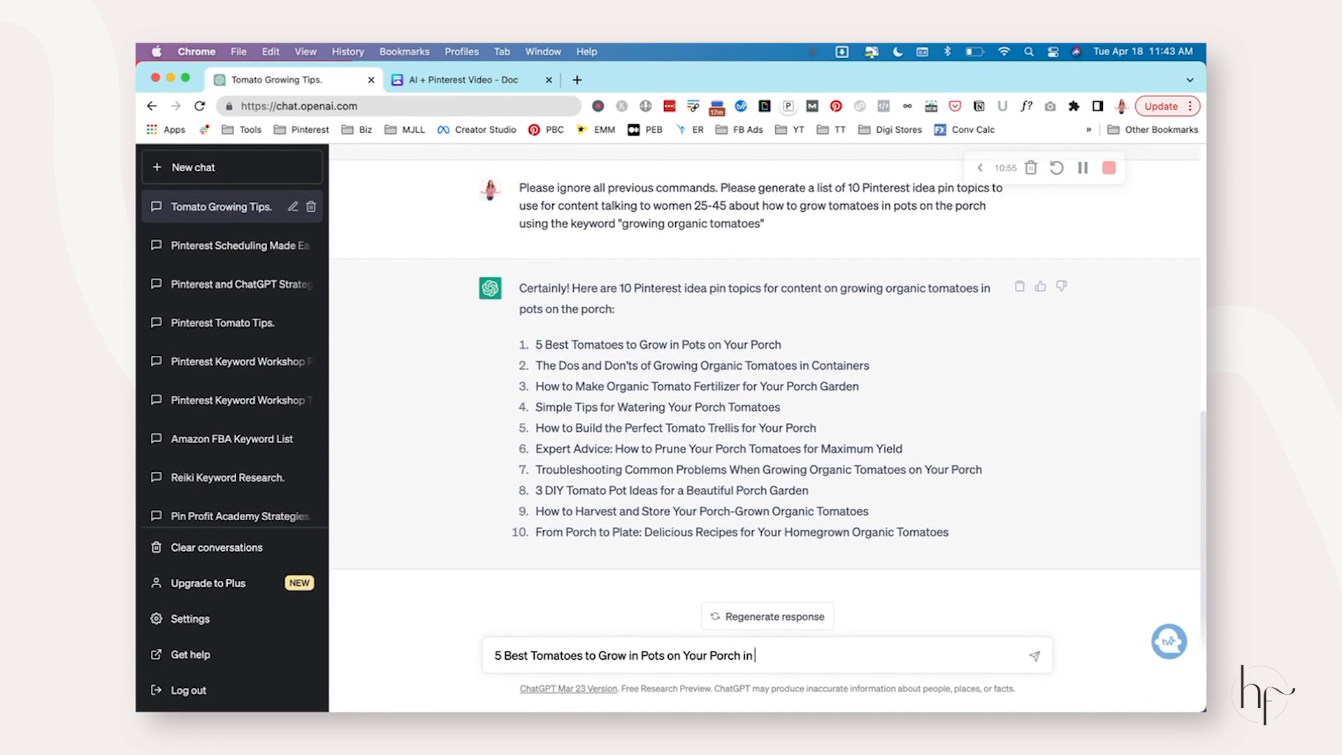
pyautogui.write(' Arizona')
pyautogui.press('super+a')
pyautogui.press('BackSpace')
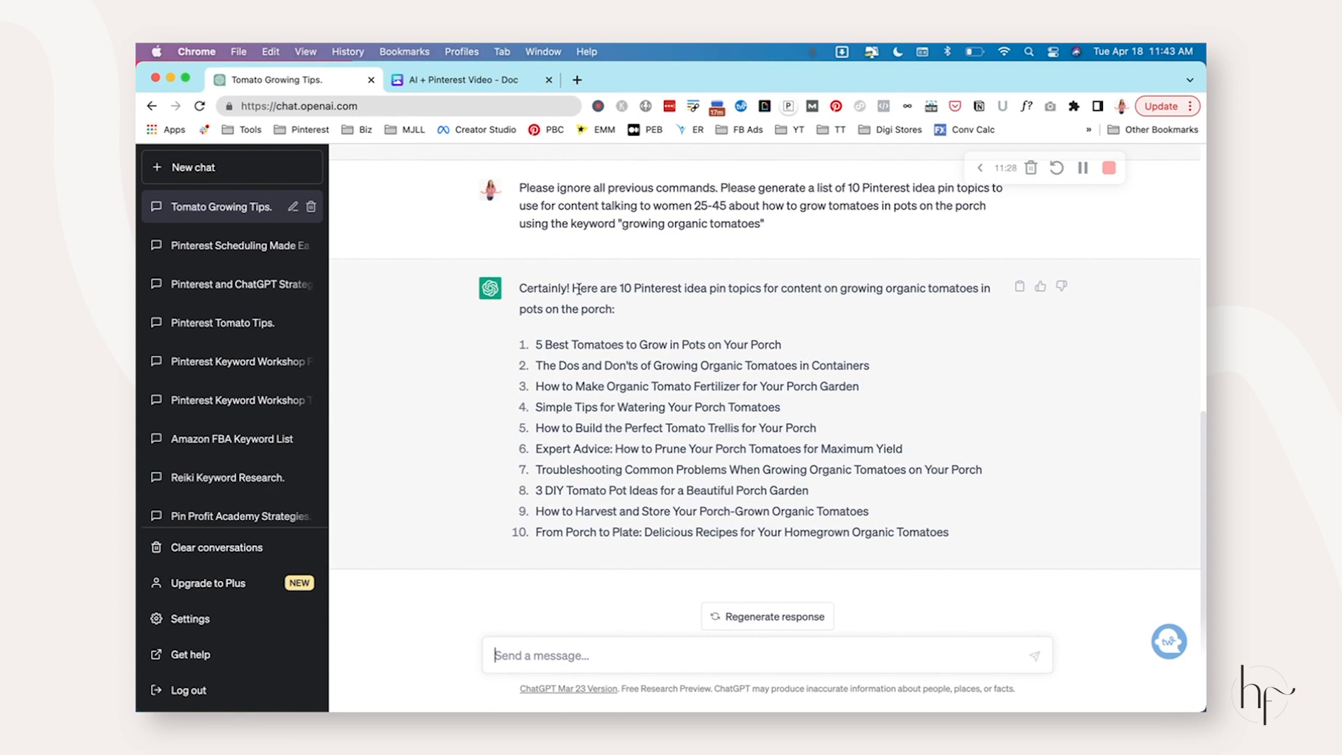
# - In the Canva doc, run Magic Write with the idea pin topics prompt in the last empty box and review the generated list
pyautogui.click(479, 81)
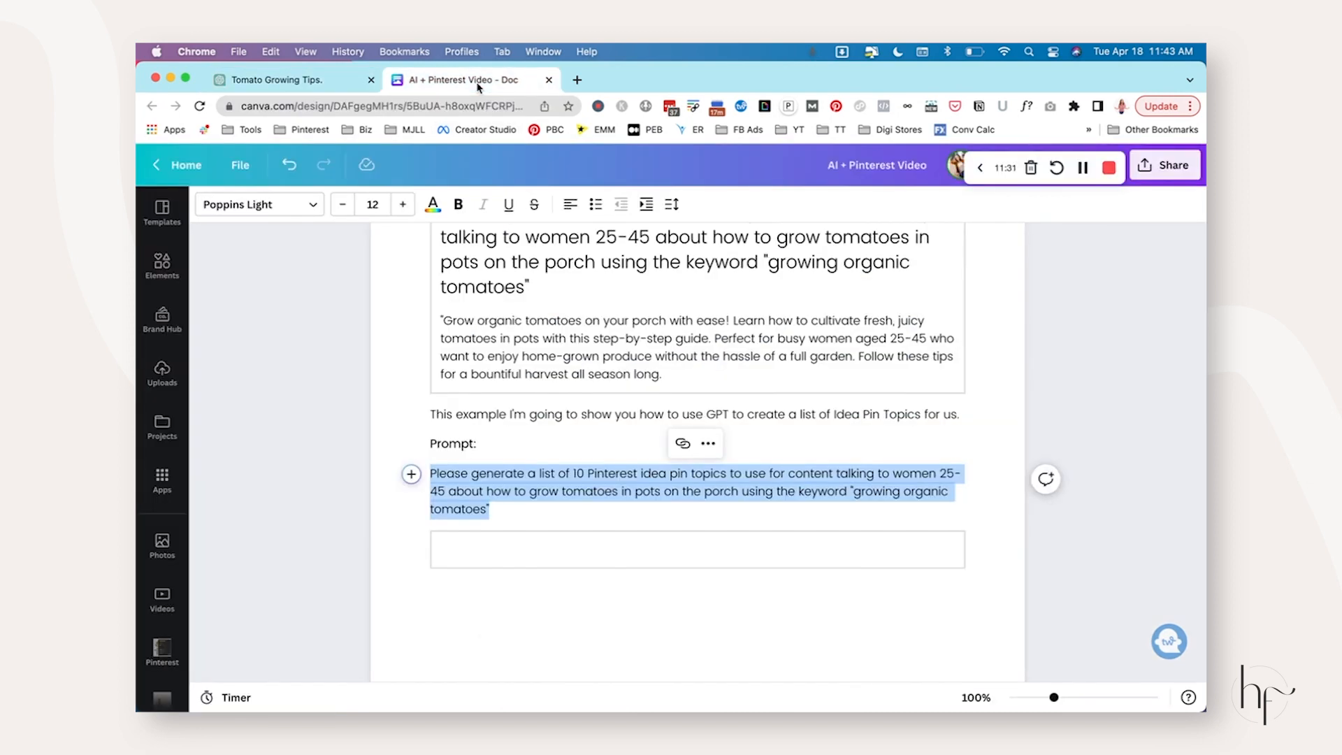
pyautogui.click(518, 551)
pyautogui.write('/')
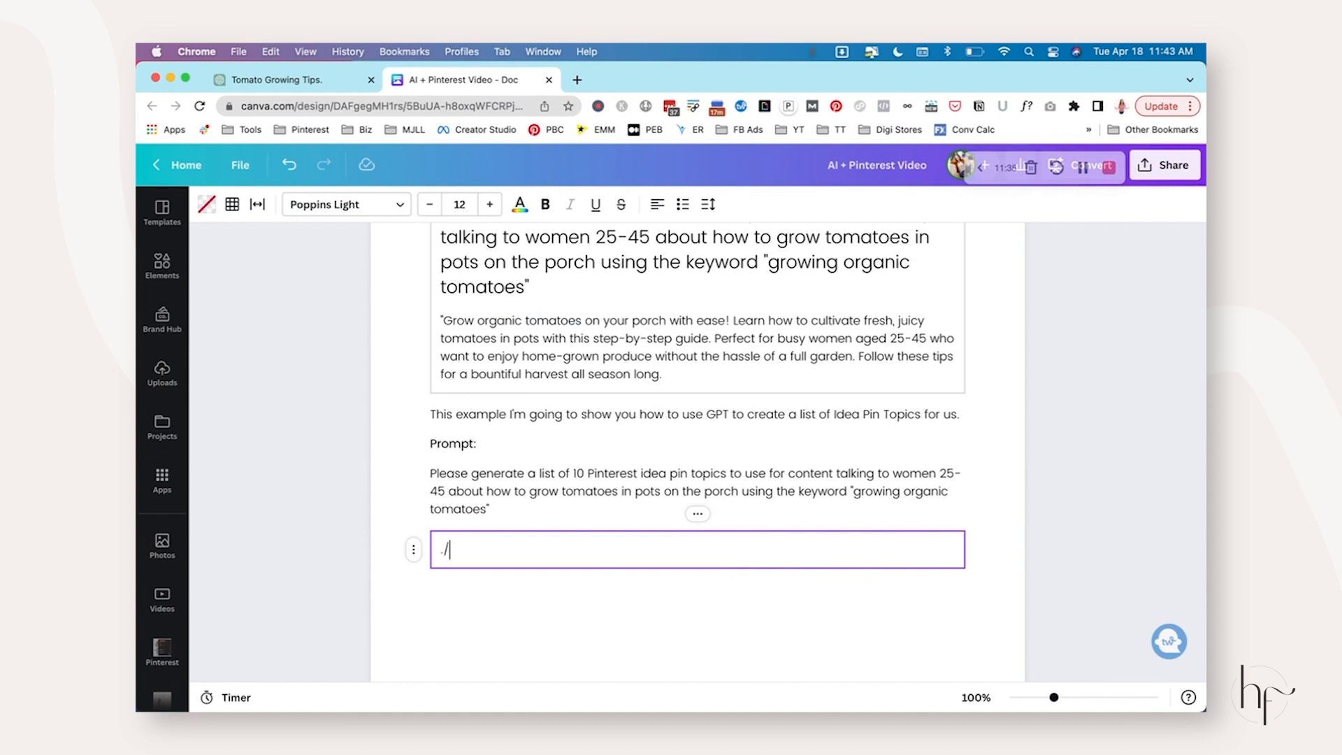
pyautogui.press('BackSpace')
pyautogui.write('/')
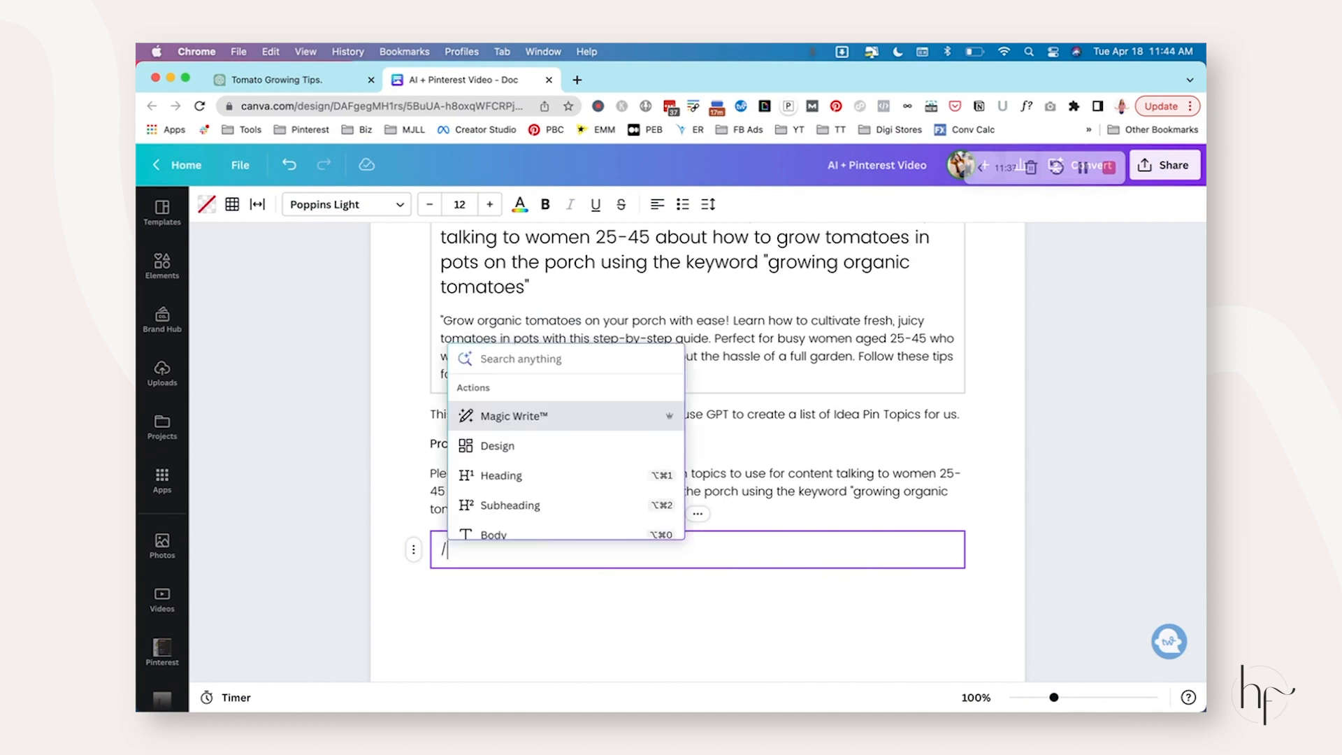
pyautogui.write('wr')
pyautogui.press('Return')
pyautogui.press('cmd+v')
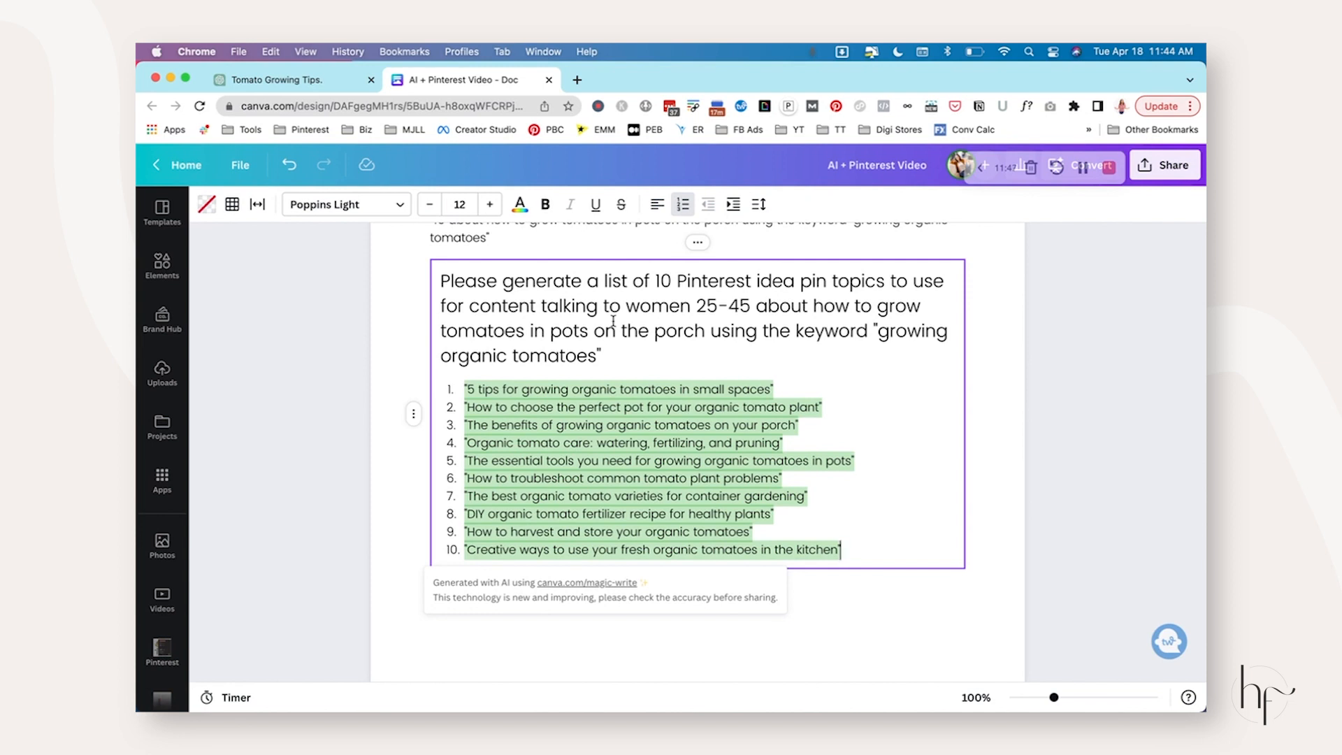
pyautogui.scroll(-1, 606, 364)
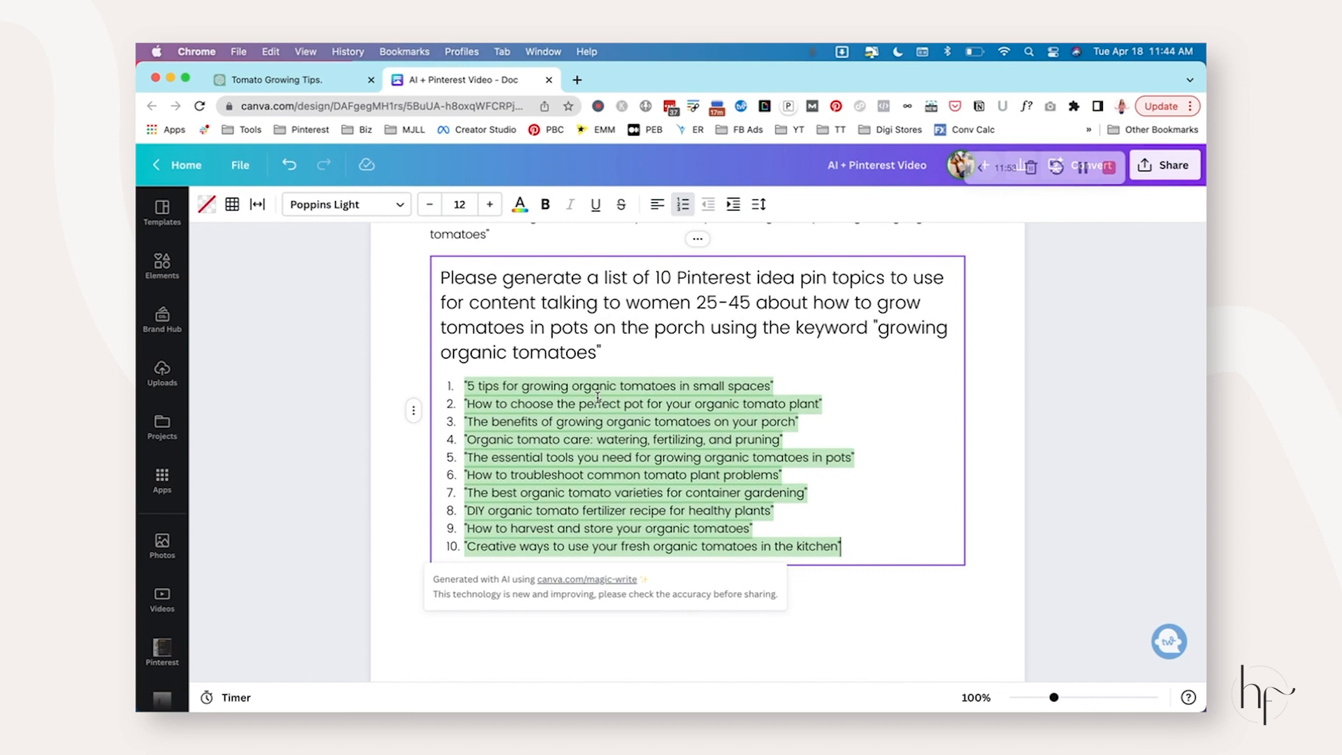
pyautogui.scroll(2, 595, 410)
pyautogui.scroll(-2, 594, 410)
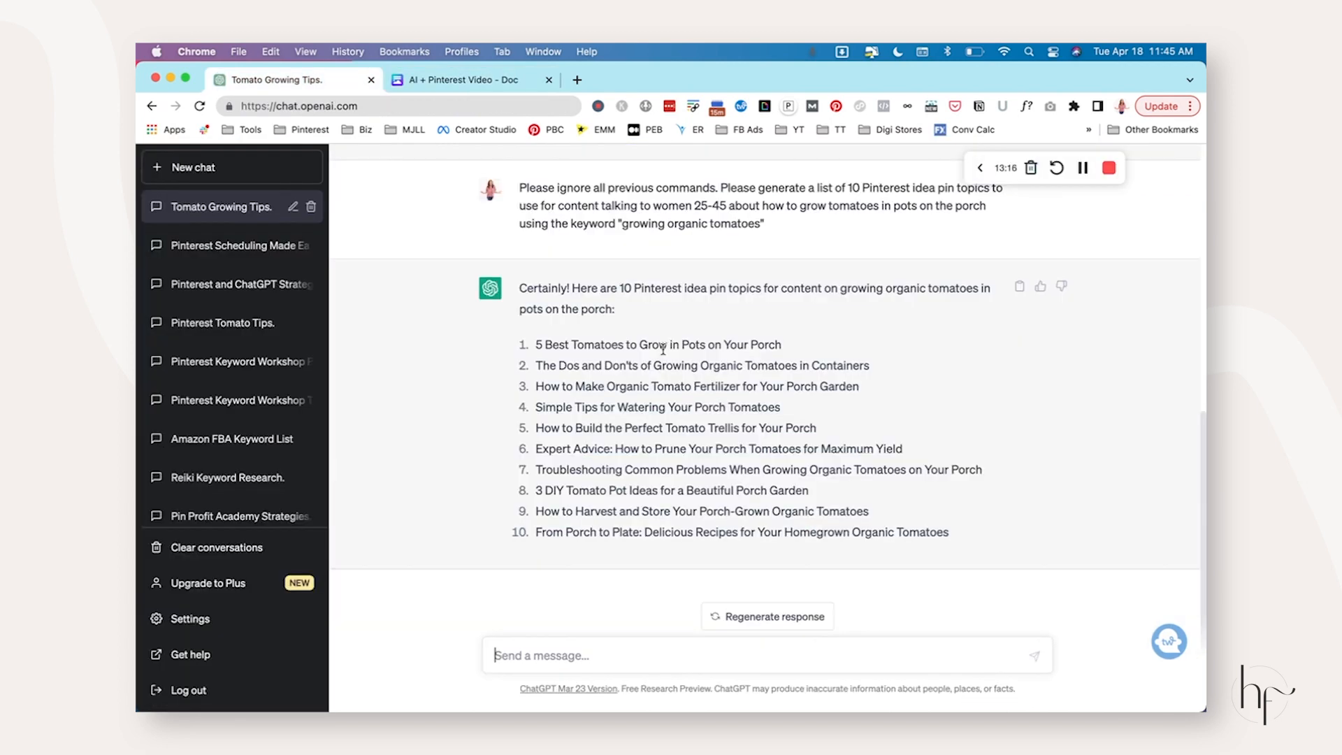
# - In ChatGPT, submit "Please expand on this" followed by the copied first topic, "5 Best Tomatoes to Grow in Pots on Your Porch"
pyautogui.moveTo(536, 345); pyautogui.dragTo(786, 344)
pyautogui.press('super+c')
pyautogui.click(659, 649)
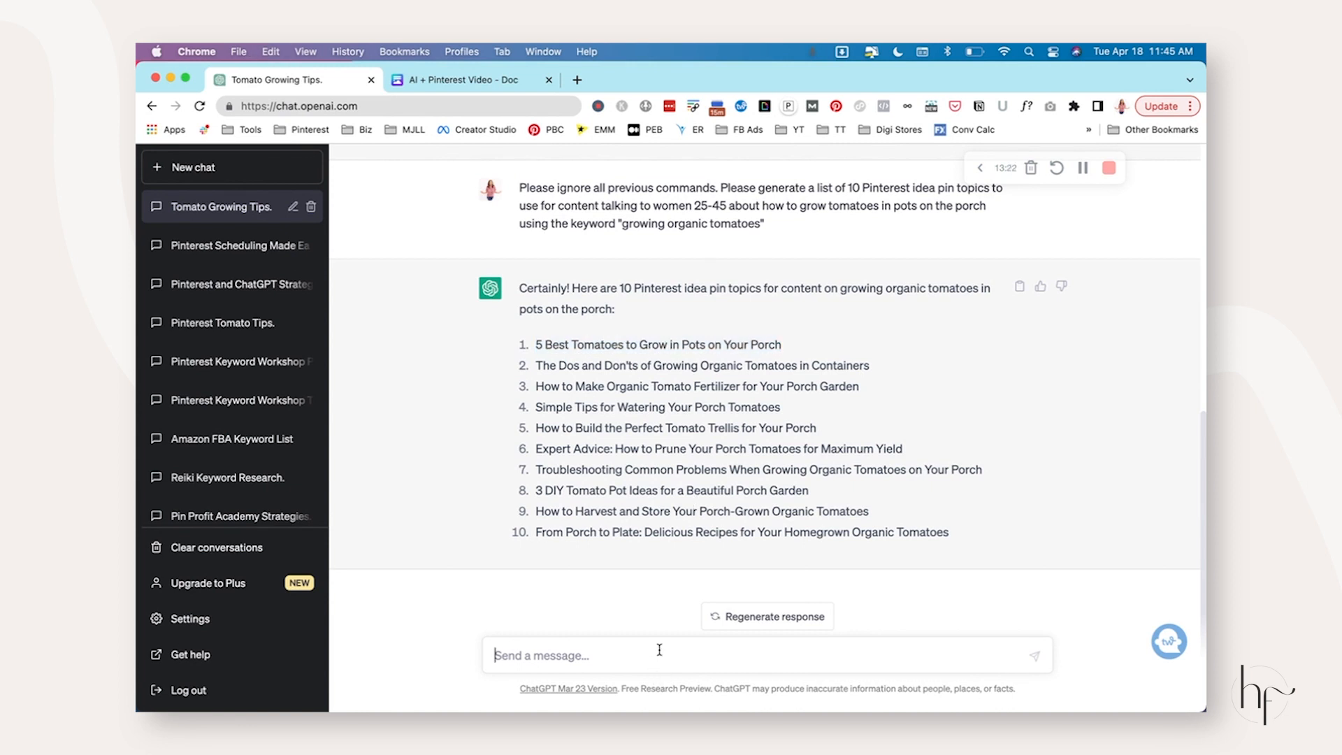
pyautogui.write('Please expand')
pyautogui.press('BackSpace')
pyautogui.press('BackSpace')
pyautogui.press('BackSpace')
pyautogui.press('BackSpace')
pyautogui.press('BackSpace')
pyautogui.write('xpand on this')
pyautogui.hotkey('ctrl', 'v')
pyautogui.press('Return')
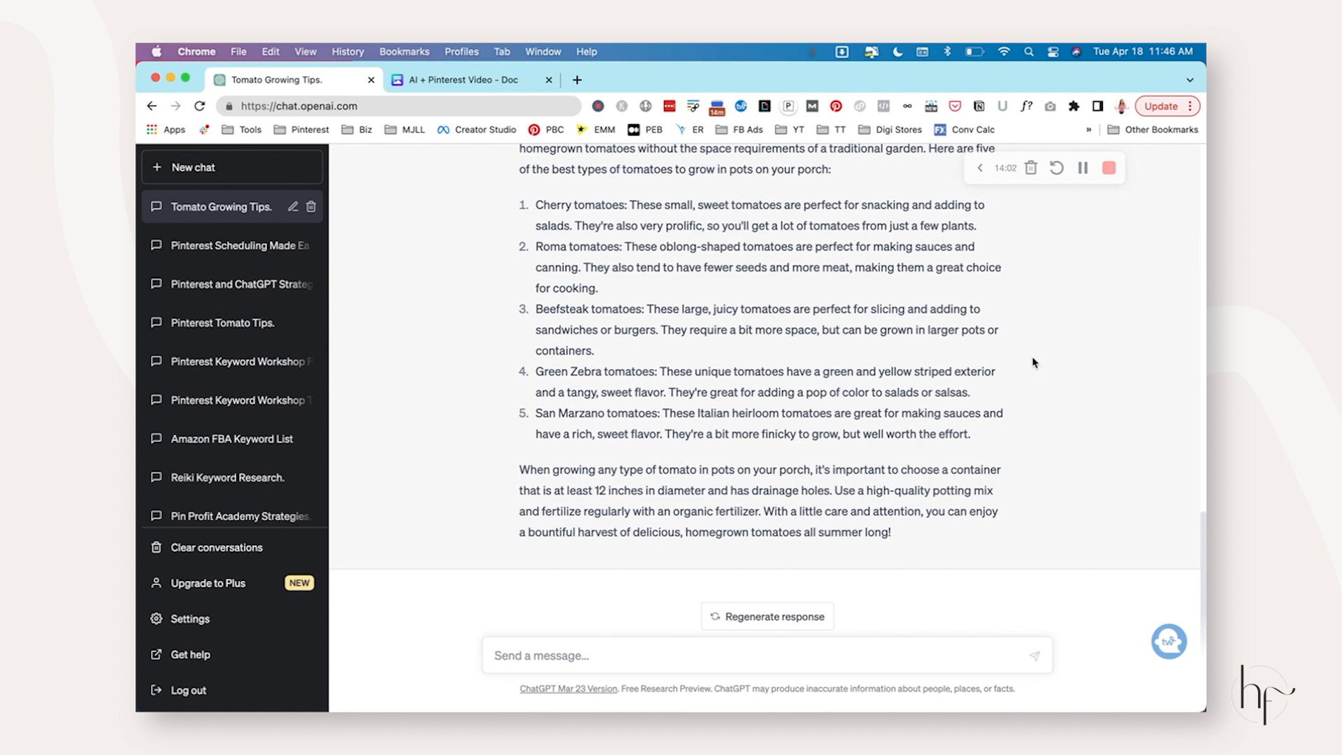
# - Ask ChatGPT to ignore all previous commands and give 5 more topic ideas on "5 Best Tomatoes to Grow in Pots on Your Porch"
pyautogui.write('Please')
pyautogui.press('Return')
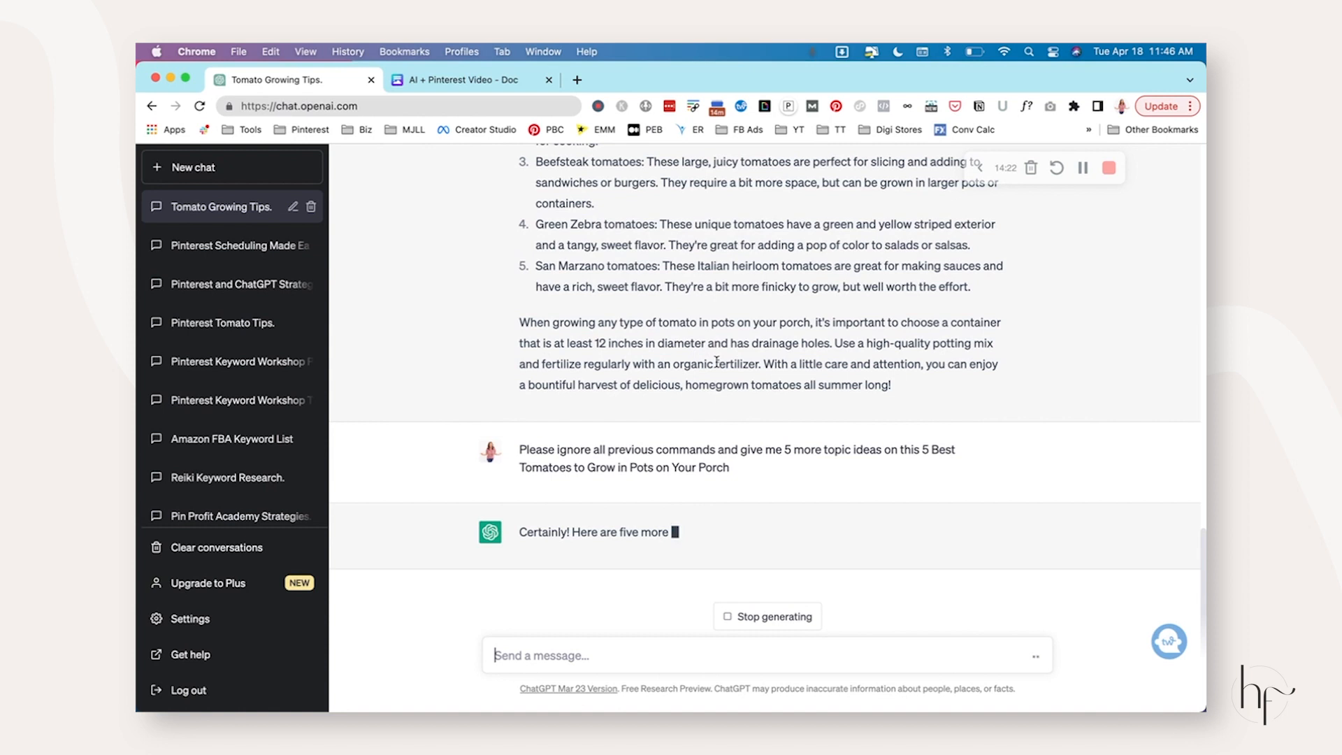